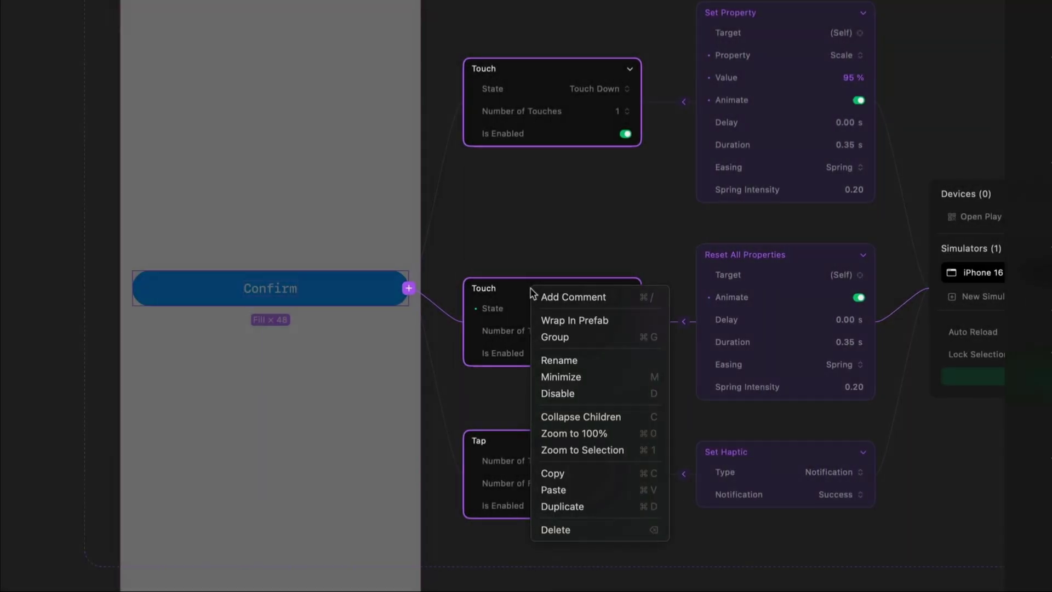
pyautogui.click(565, 321)
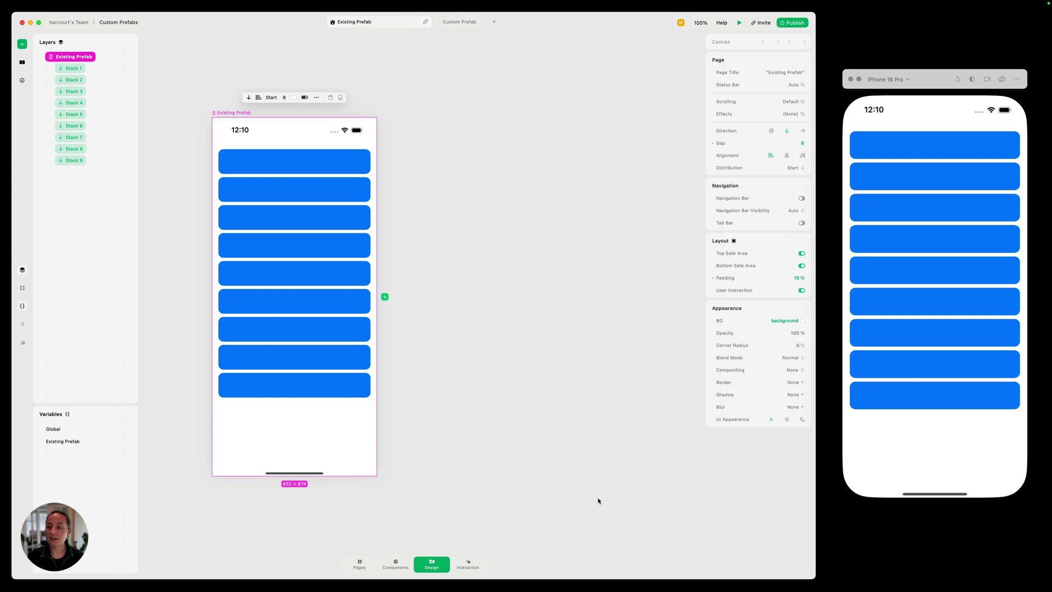
pyautogui.click(895, 307)
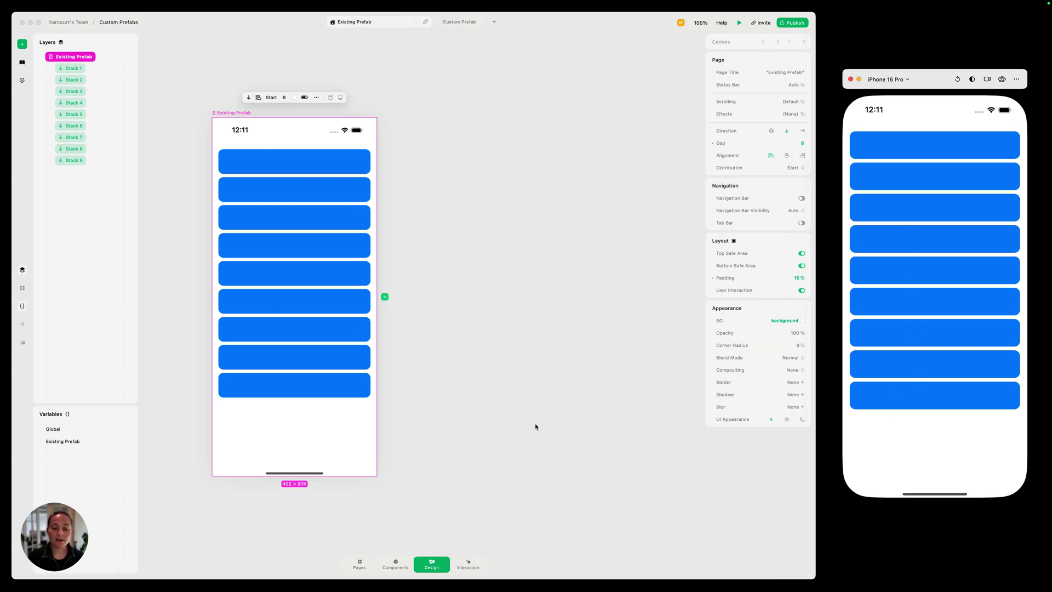
# Add the Drag & Drop List prefab to the Existing Prefab page's interactions and try reordering the blocks in the simulator
pyautogui.click(468, 566)
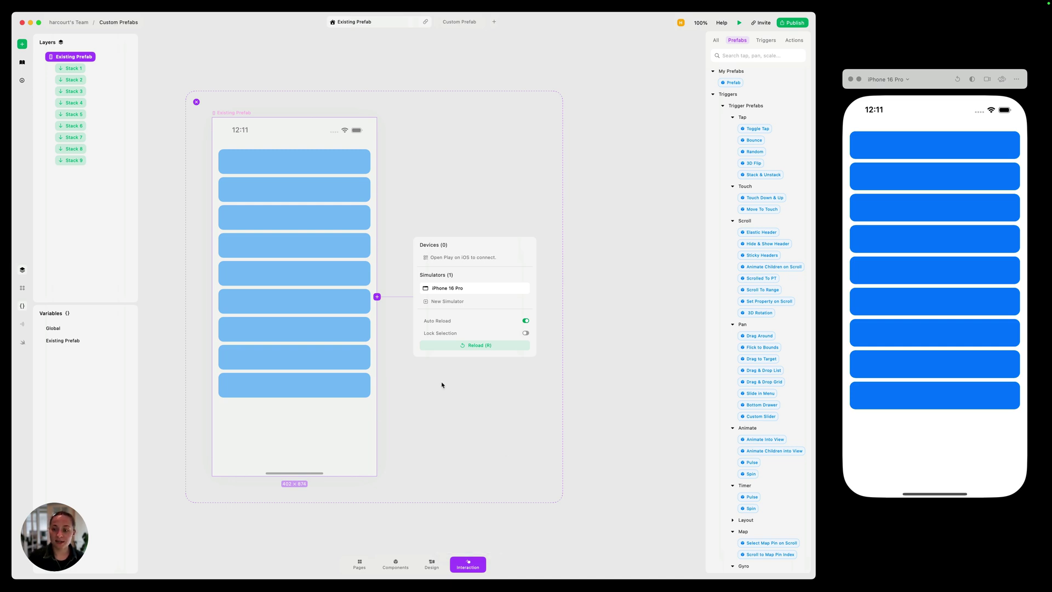
pyautogui.moveTo(763, 371); pyautogui.dragTo(323, 352)
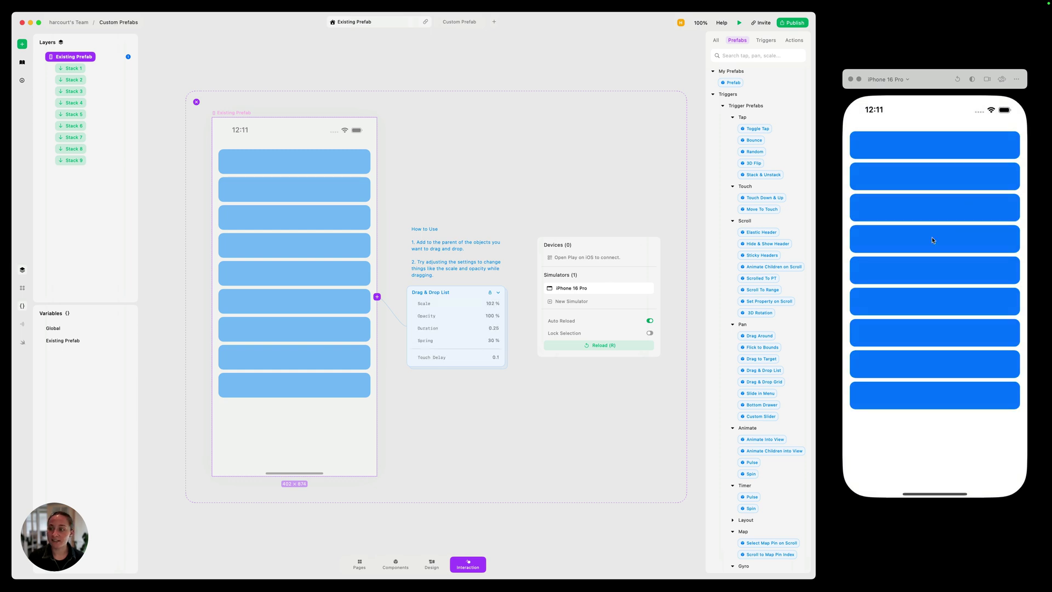
pyautogui.moveTo(933, 240); pyautogui.dragTo(931, 213)
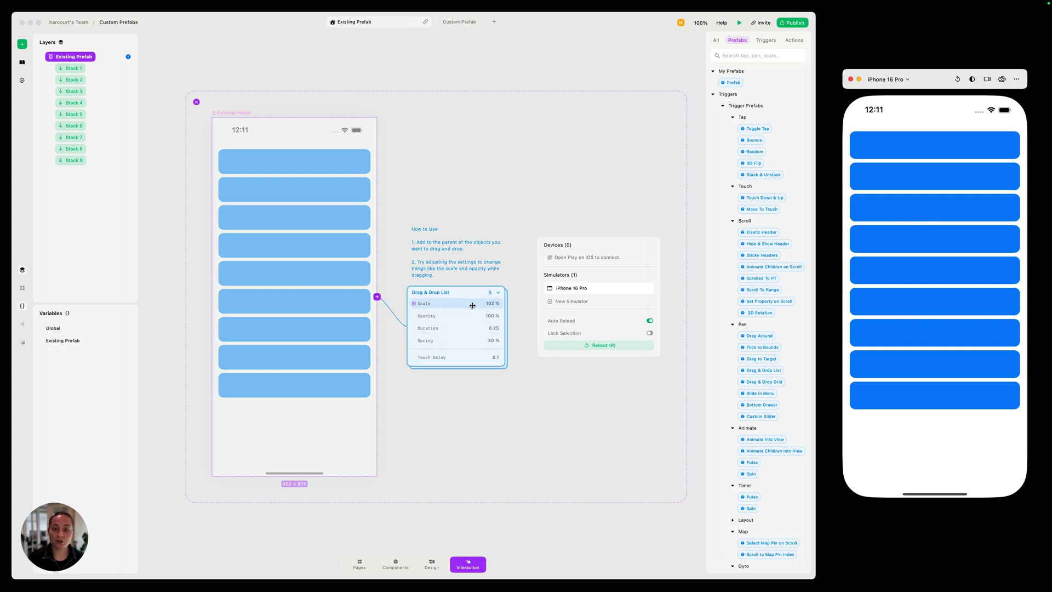
pyautogui.moveTo(889, 208); pyautogui.dragTo(901, 207)
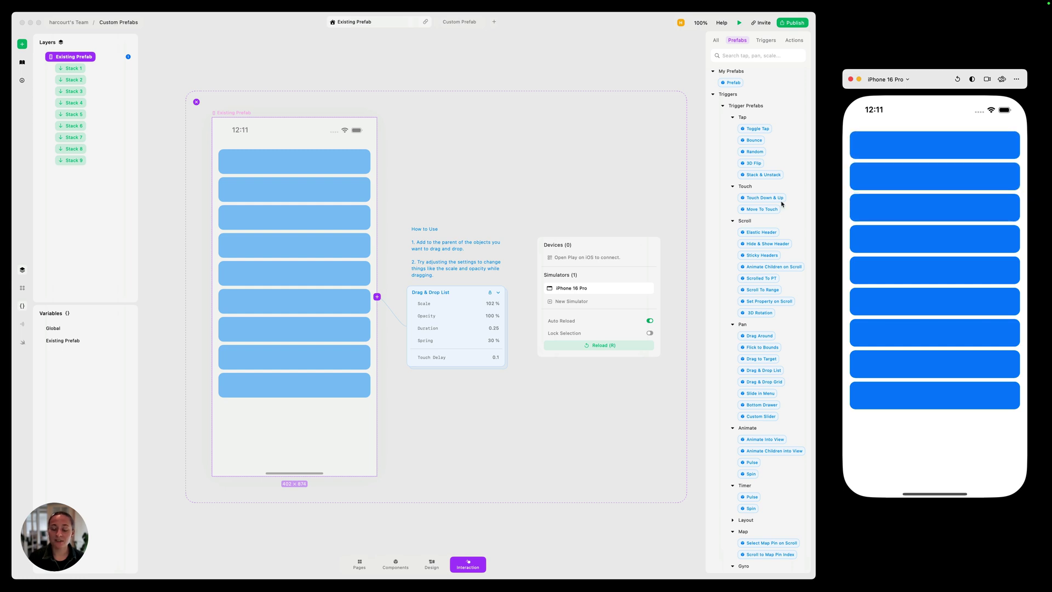
# Set the Drag & Drop List prefab's scale to 79 % and test dragging a block in the simulator
pyautogui.moveTo(475, 303); pyautogui.dragTo(440, 304)
pyautogui.moveTo(911, 181); pyautogui.dragTo(916, 342)
# Switch to the Custom Prefab page and test the Confirm button in the simulator
pyautogui.click(466, 24)
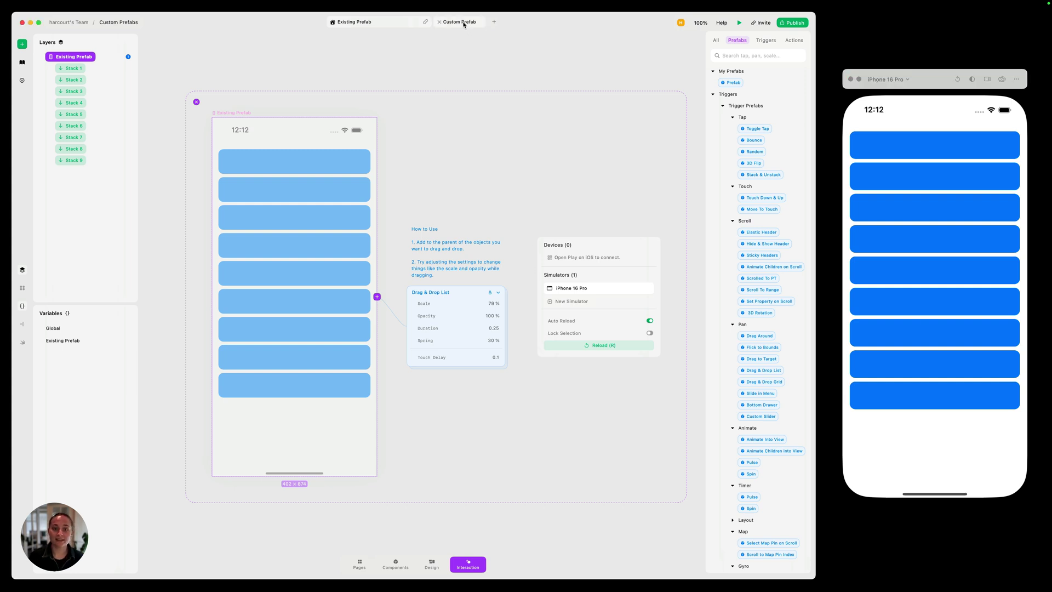
pyautogui.click(464, 23)
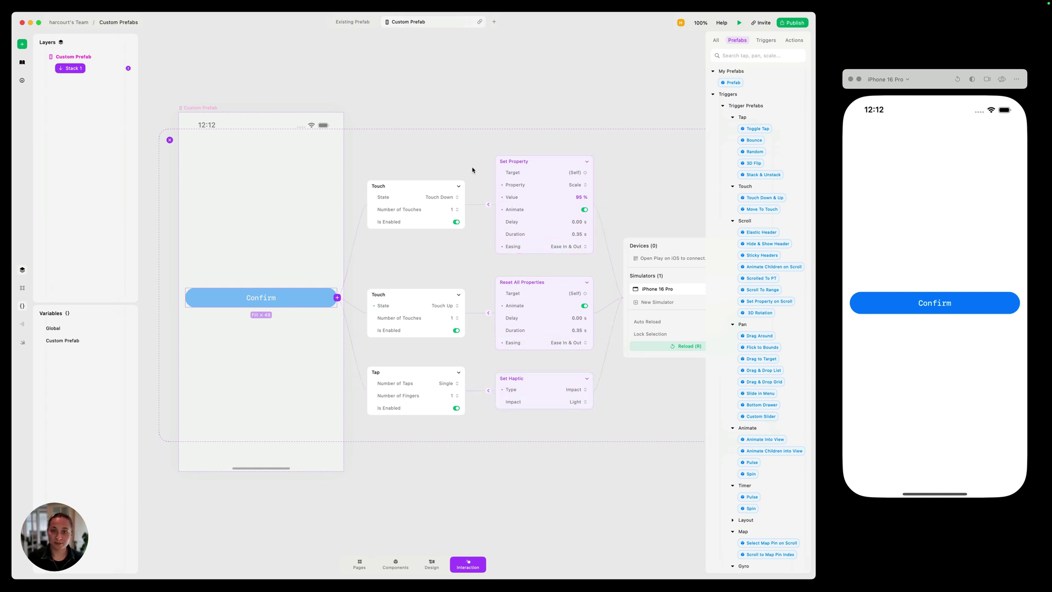
pyautogui.click(901, 304)
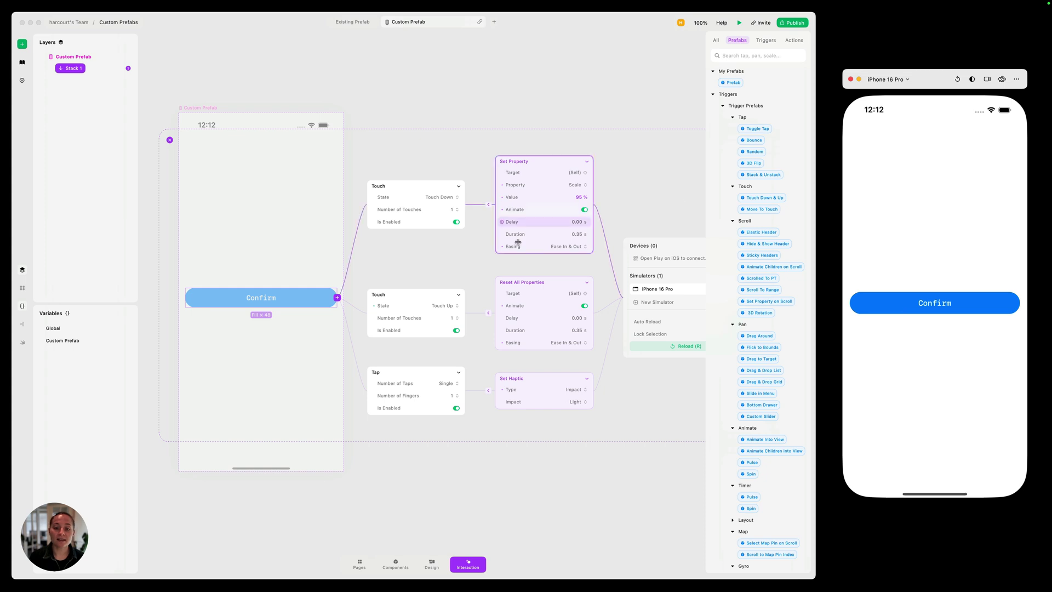
# Wrap the Confirm button's two Touch triggers and its Tap trigger together in a prefab
pyautogui.moveTo(397, 118); pyautogui.dragTo(427, 393)
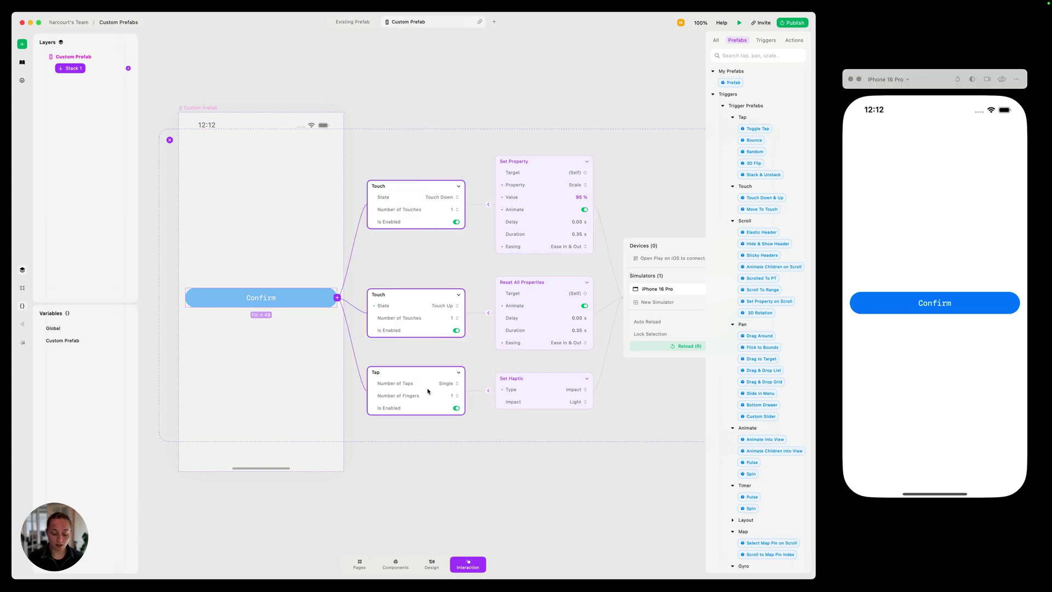
pyautogui.rightClick(423, 375)
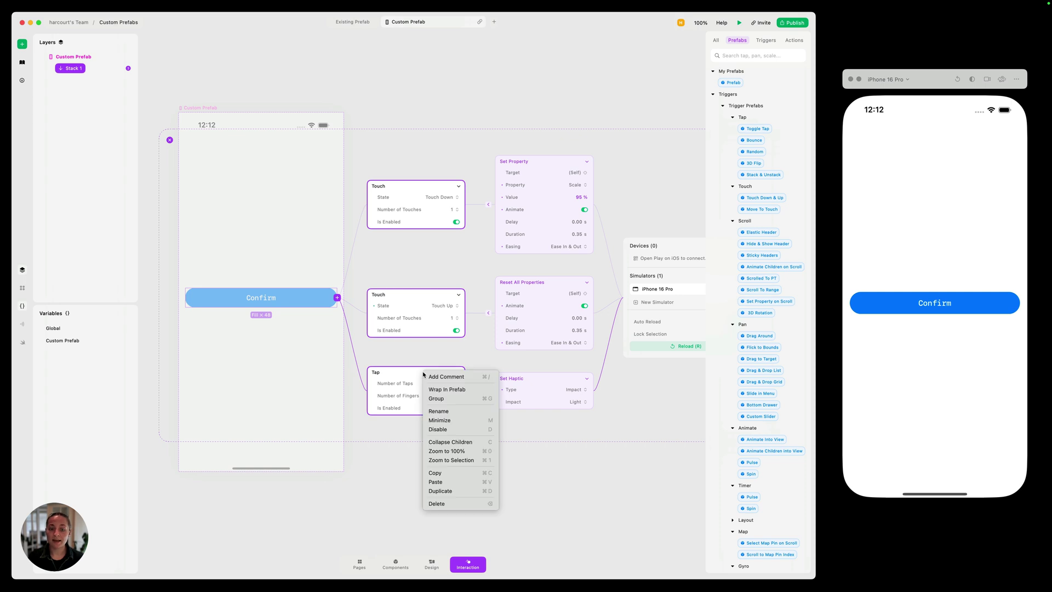
pyautogui.click(455, 390)
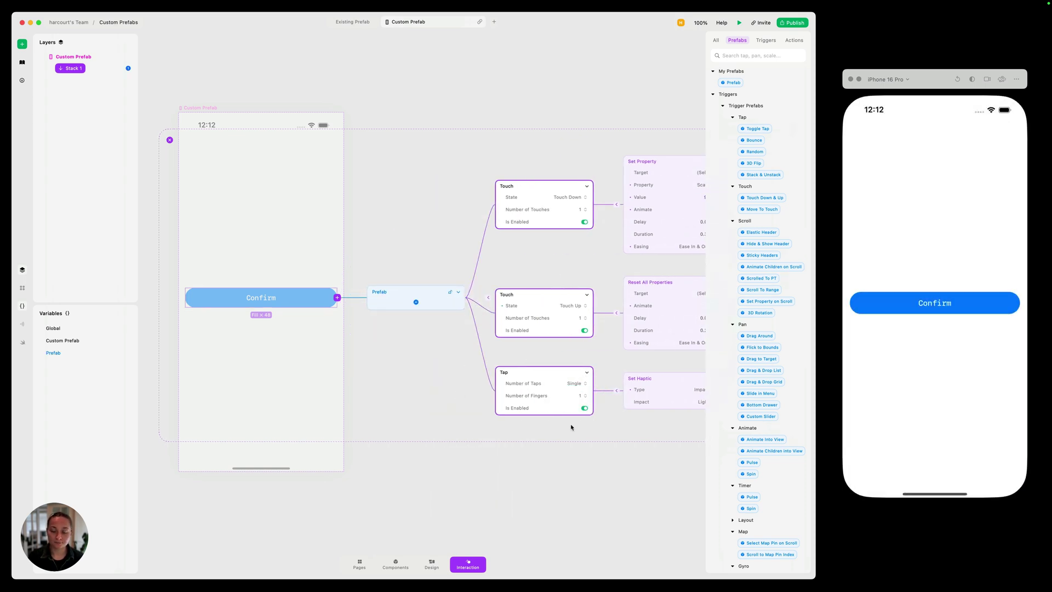
pyautogui.hscroll(3, 571, 425)
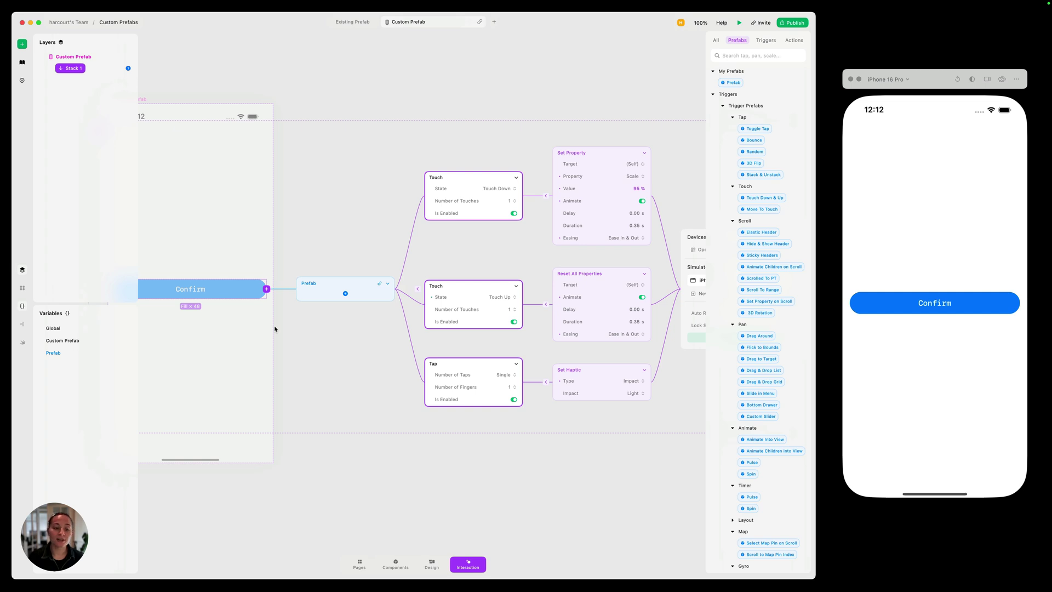
# Add a new empty prefab to the Confirm button and remove it again
pyautogui.click(268, 292)
pyautogui.write('pref')
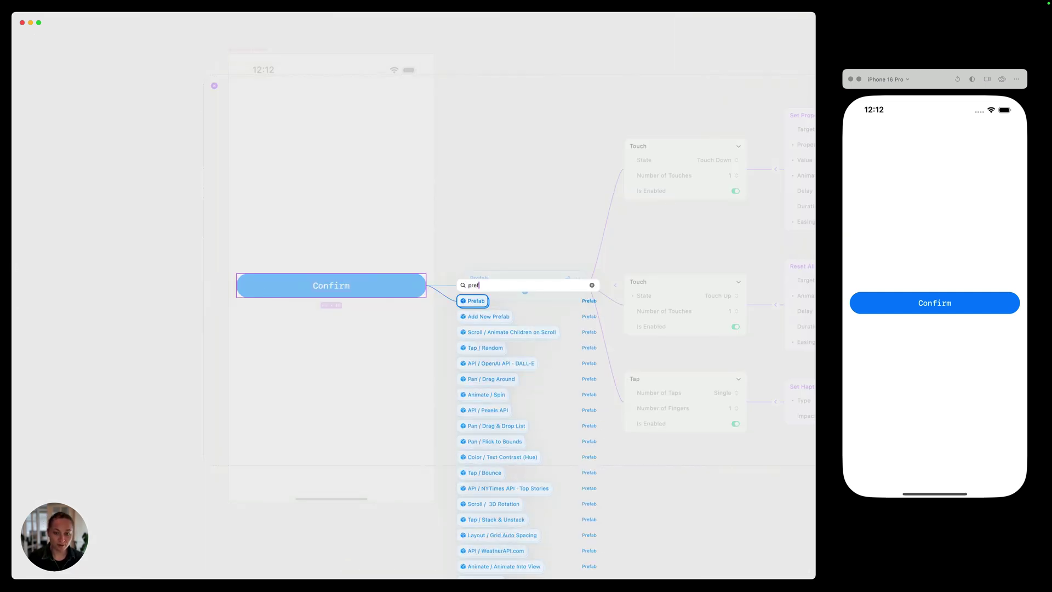
pyautogui.click(493, 323)
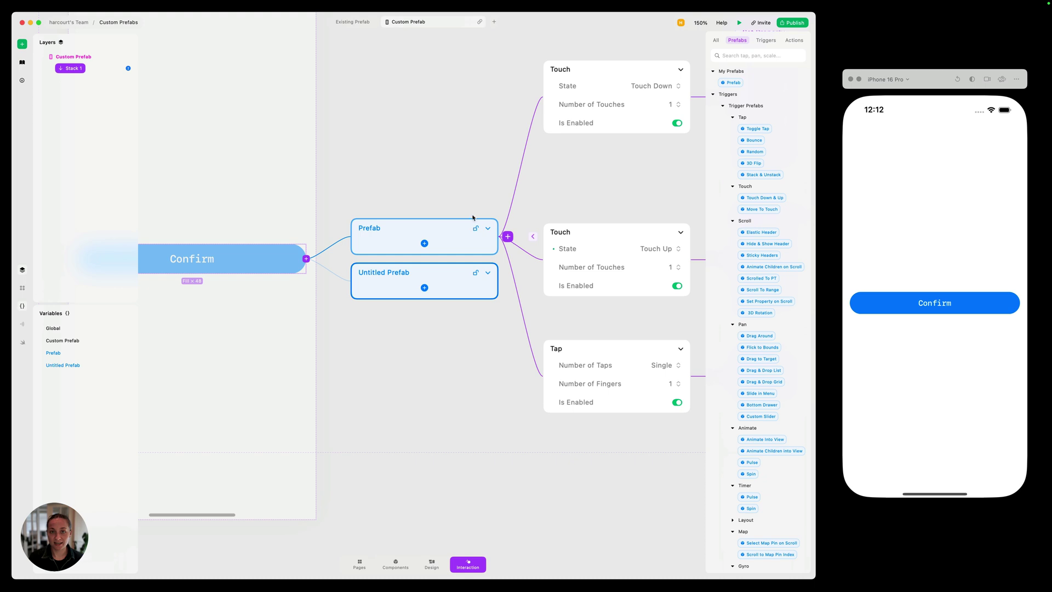
pyautogui.click(476, 273)
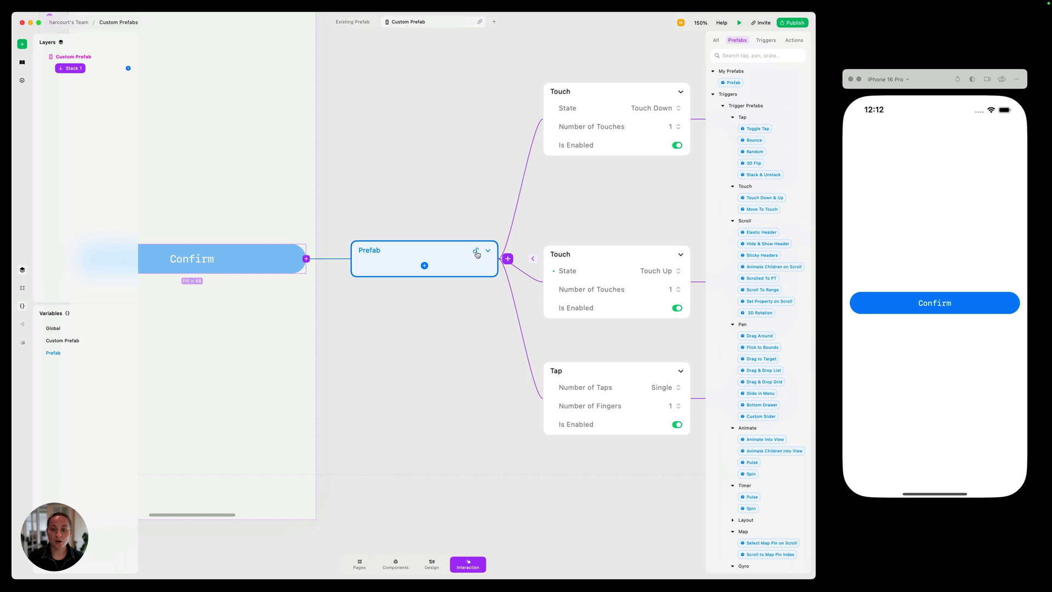
# Lock the prefab wrapping the Confirm button's triggers and unlock it again
pyautogui.click(477, 252)
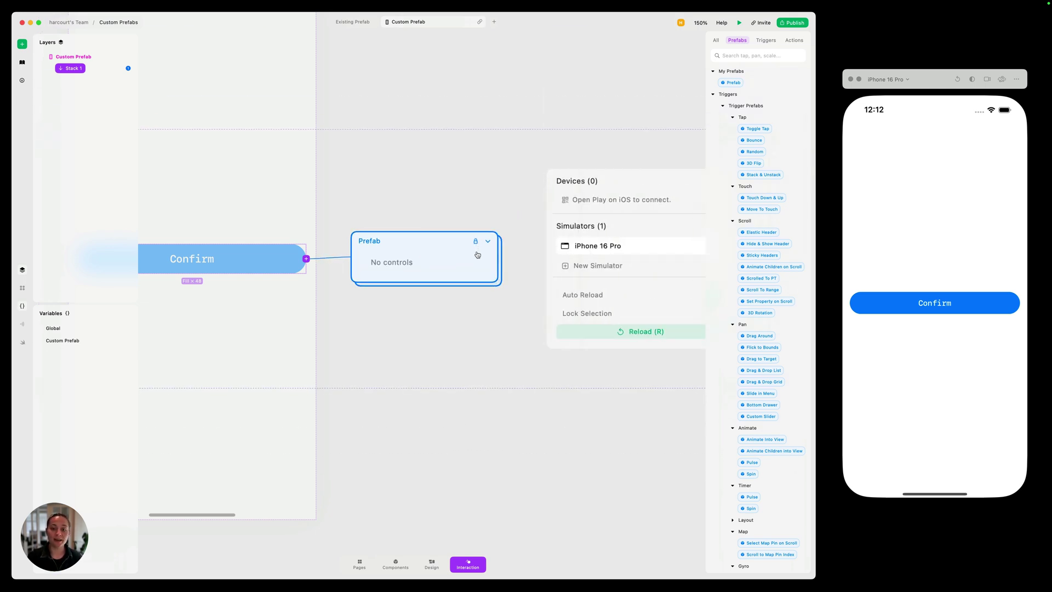
pyautogui.click(476, 242)
# Duplicate the Touch Down trigger's Set Property action and set the copy's property to Opacity with a value of 73 %
pyautogui.hotkey('shift', '1')
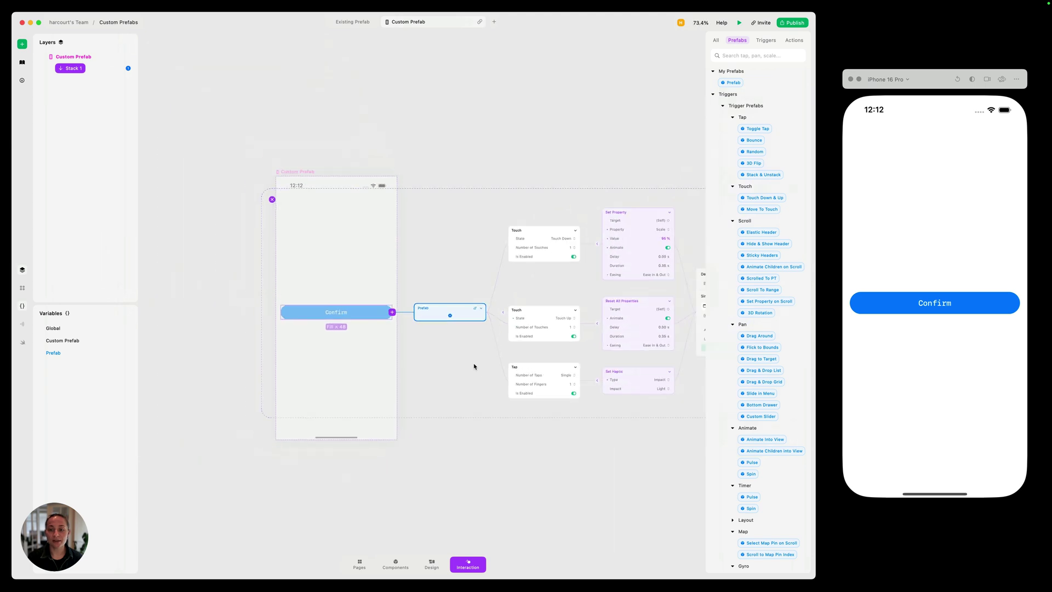
pyautogui.scroll(5, 474, 366)
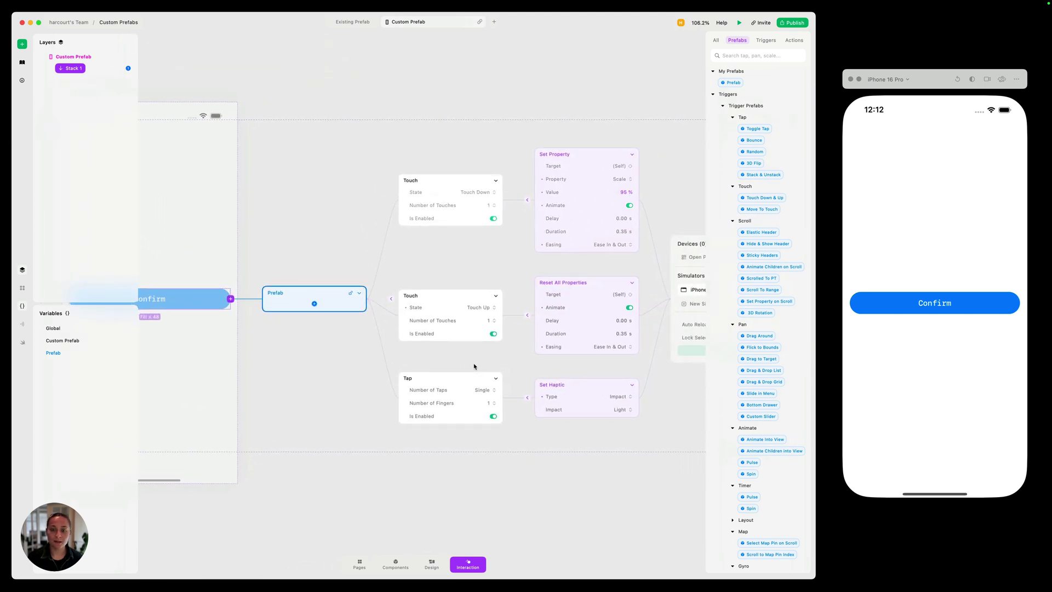
pyautogui.scroll(2, 474, 366)
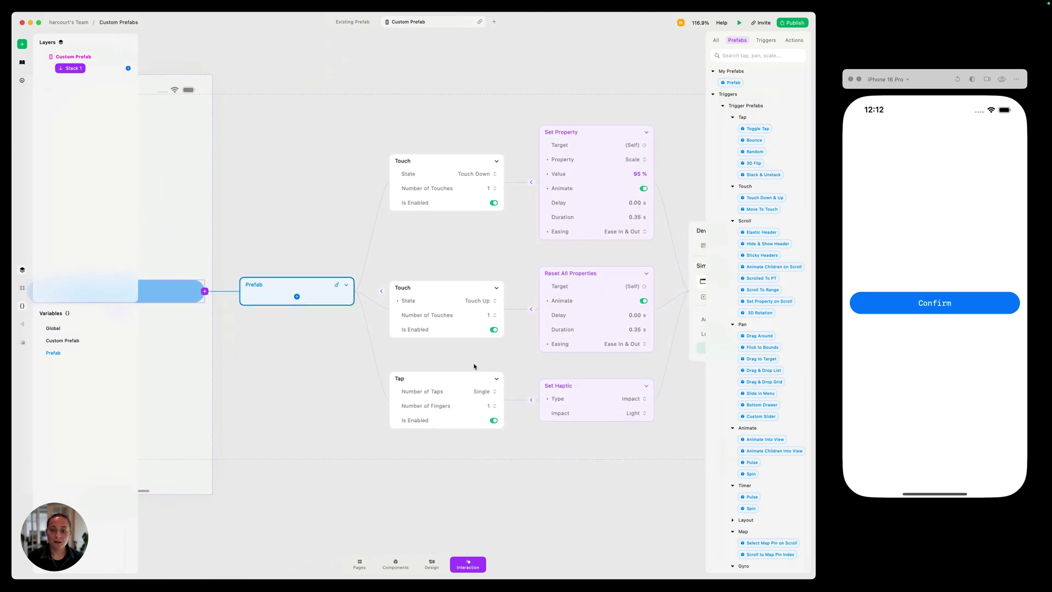
pyautogui.click(602, 136)
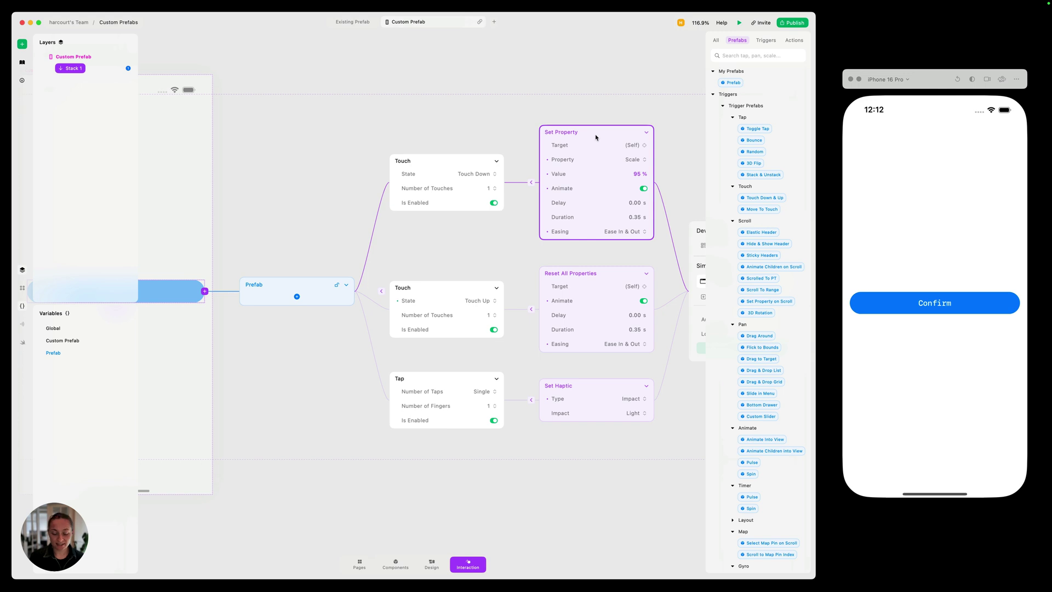
pyautogui.press('super+d')
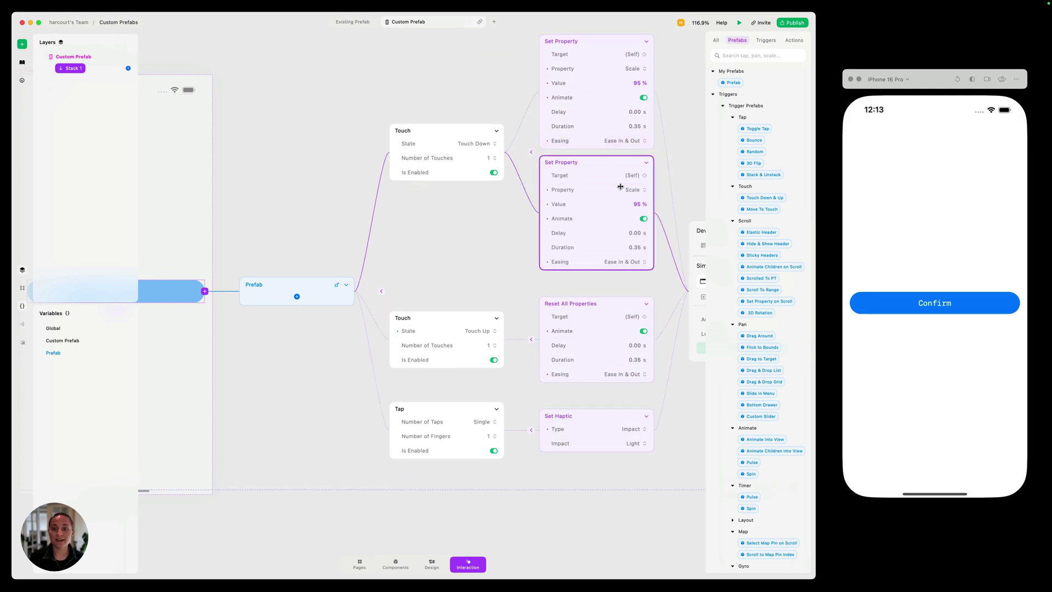
pyautogui.click(627, 190)
pyautogui.click(640, 245)
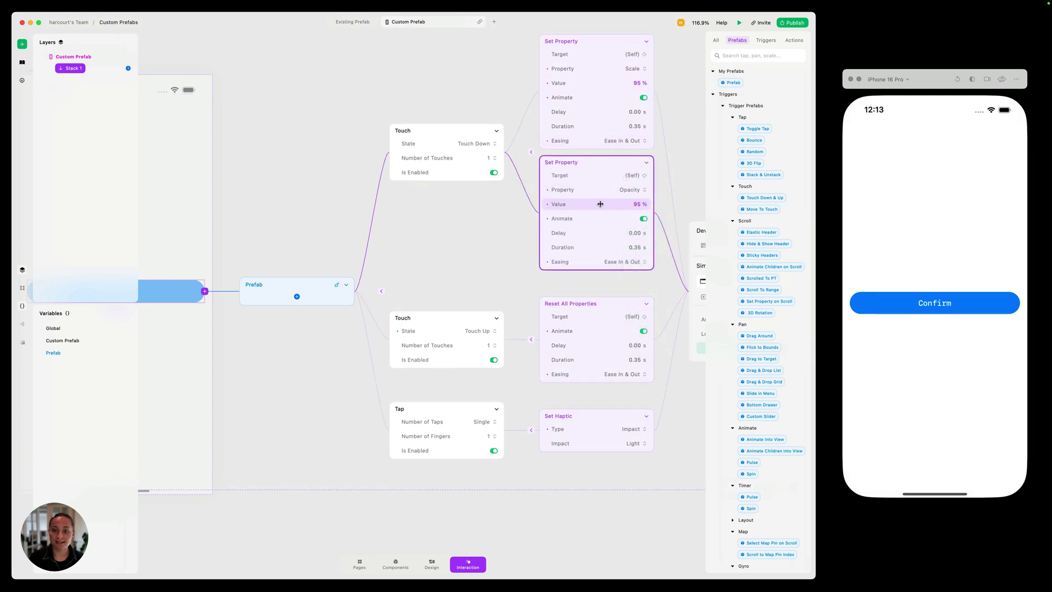
pyautogui.moveTo(595, 205); pyautogui.dragTo(571, 204)
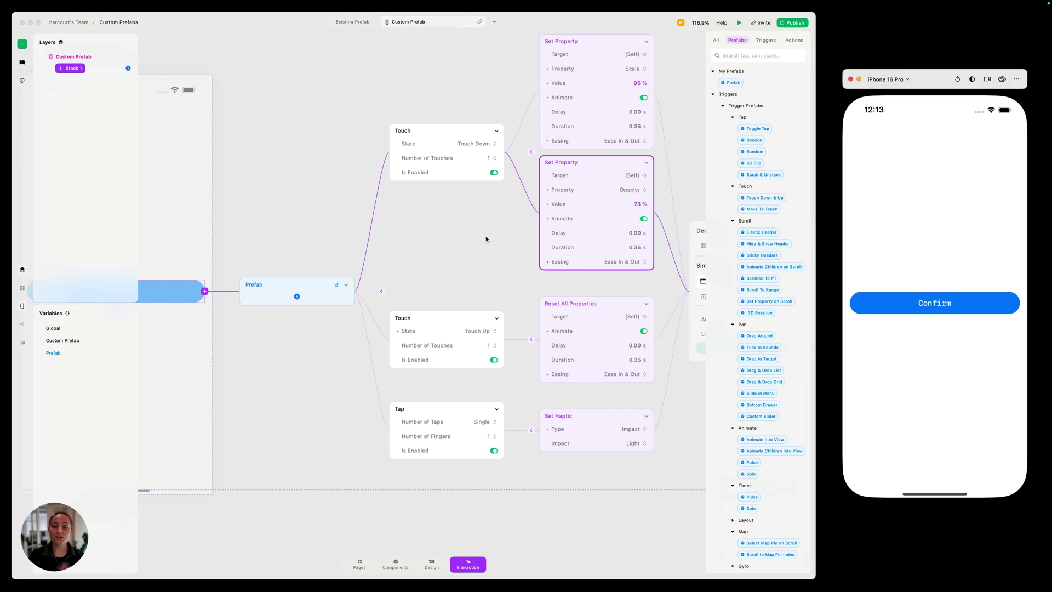
# Add a Number control to the prefab wrapping the Confirm button's triggers
pyautogui.scroll(1, 489, 238)
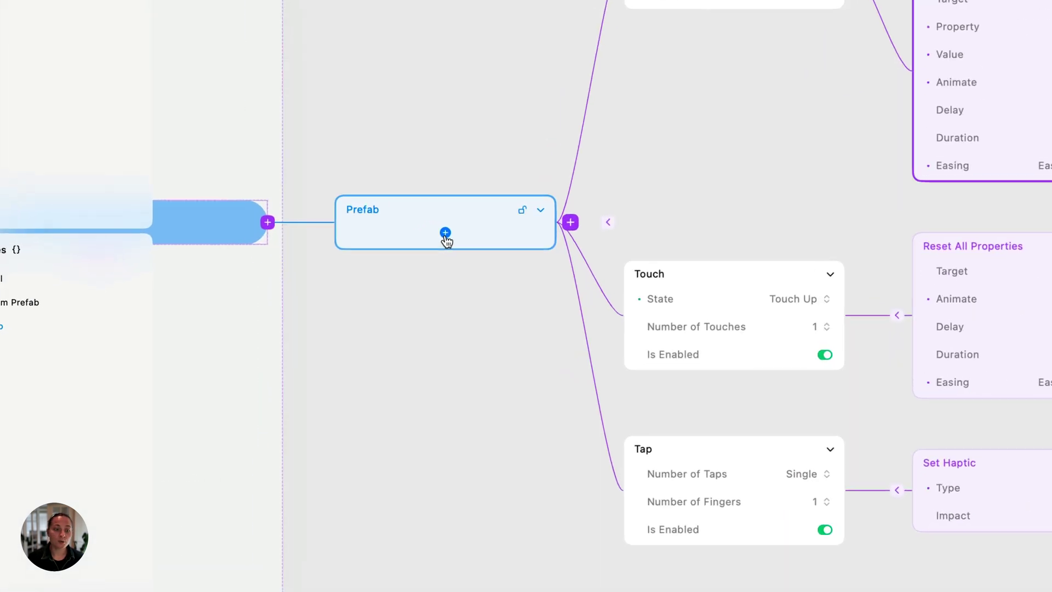
pyautogui.click(445, 233)
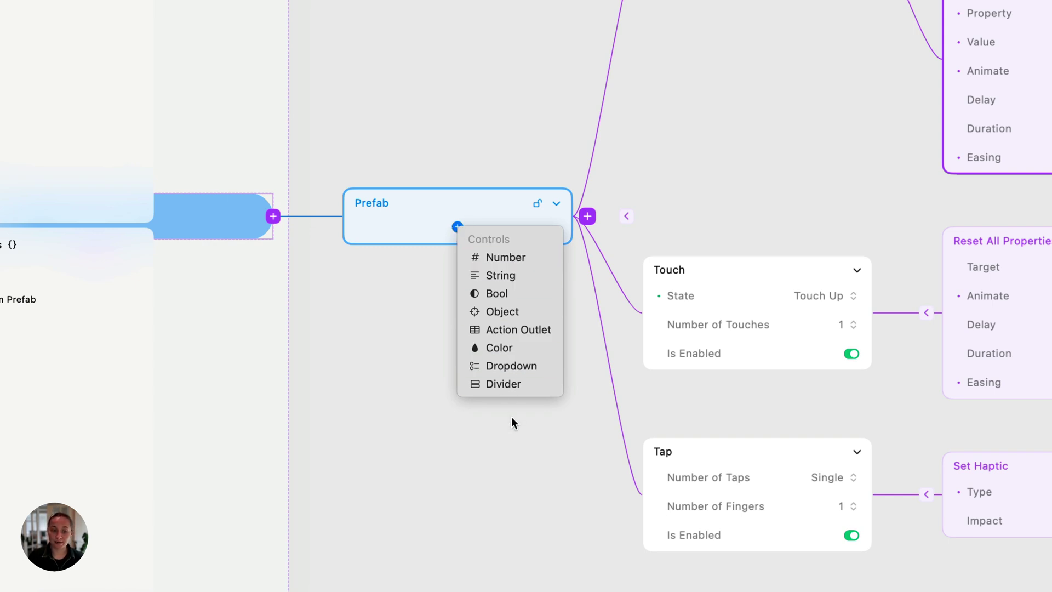
pyautogui.click(505, 258)
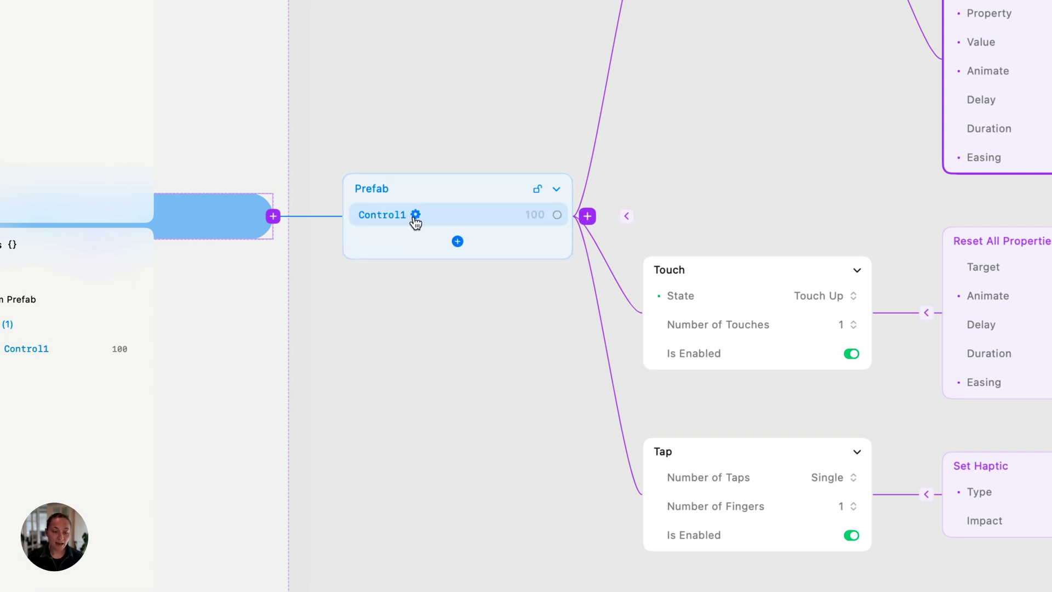
# Rename the prefab's number control to Scale
pyautogui.click(415, 216)
pyautogui.click(404, 216)
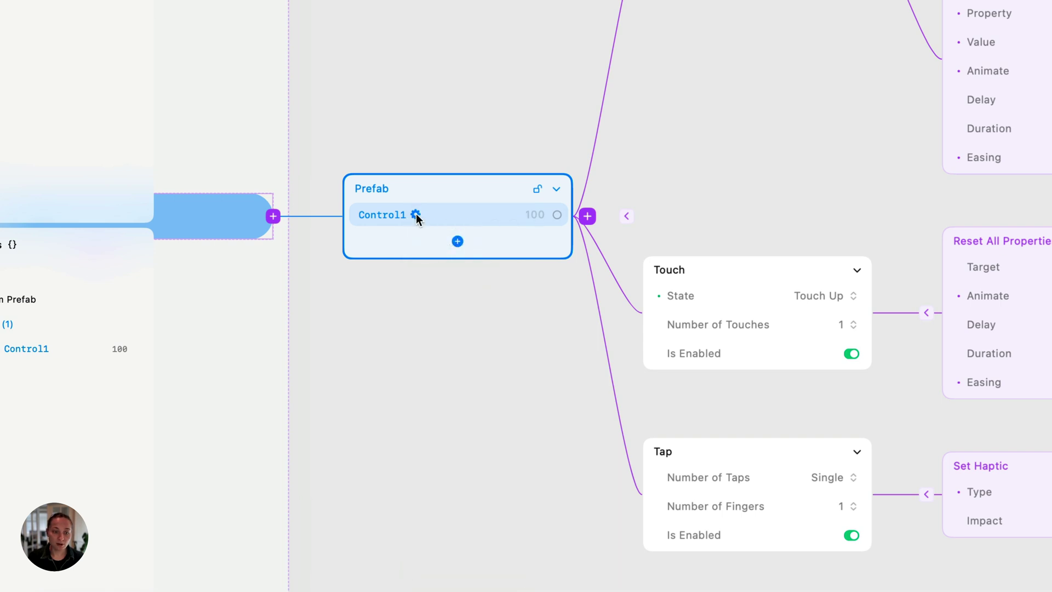
pyautogui.click(414, 215)
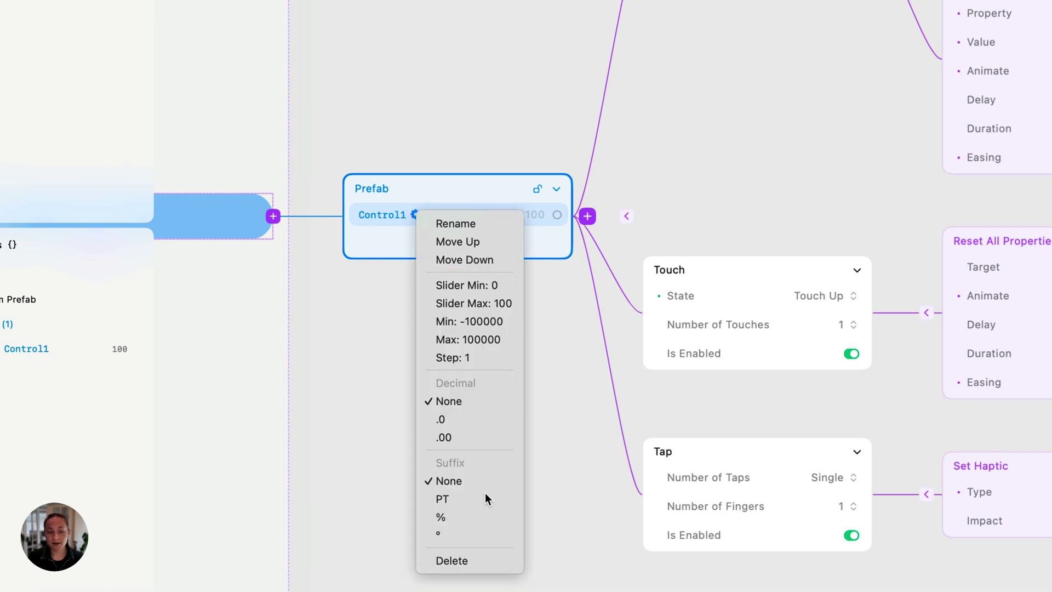
pyautogui.click(467, 217)
pyautogui.write('Sca')
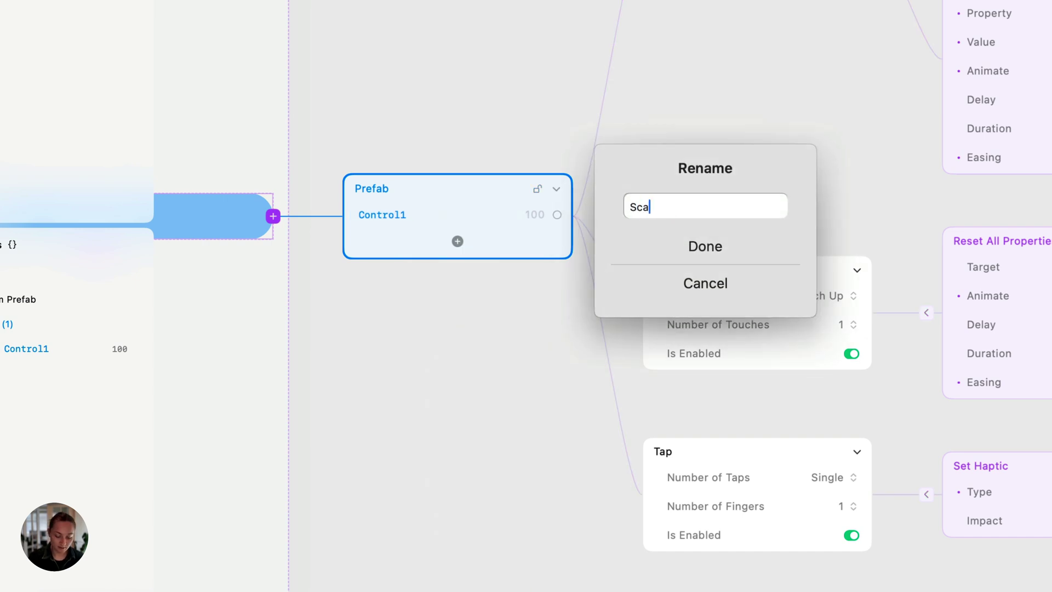
pyautogui.write('le')
pyautogui.press('Return')
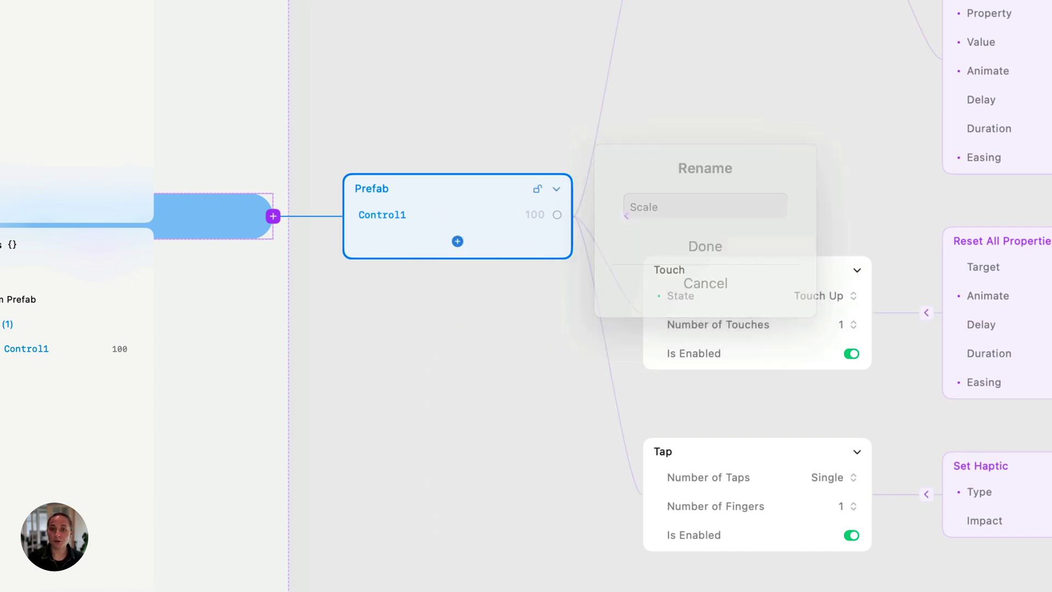
# Set the Scale control's maximum to 100
pyautogui.click(395, 215)
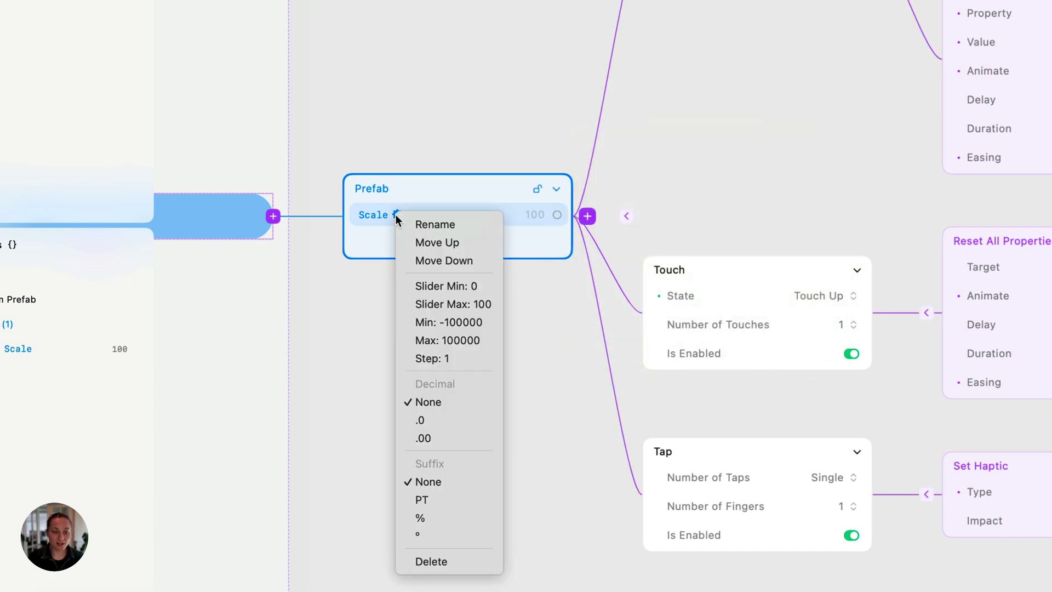
pyautogui.click(465, 340)
pyautogui.write('100')
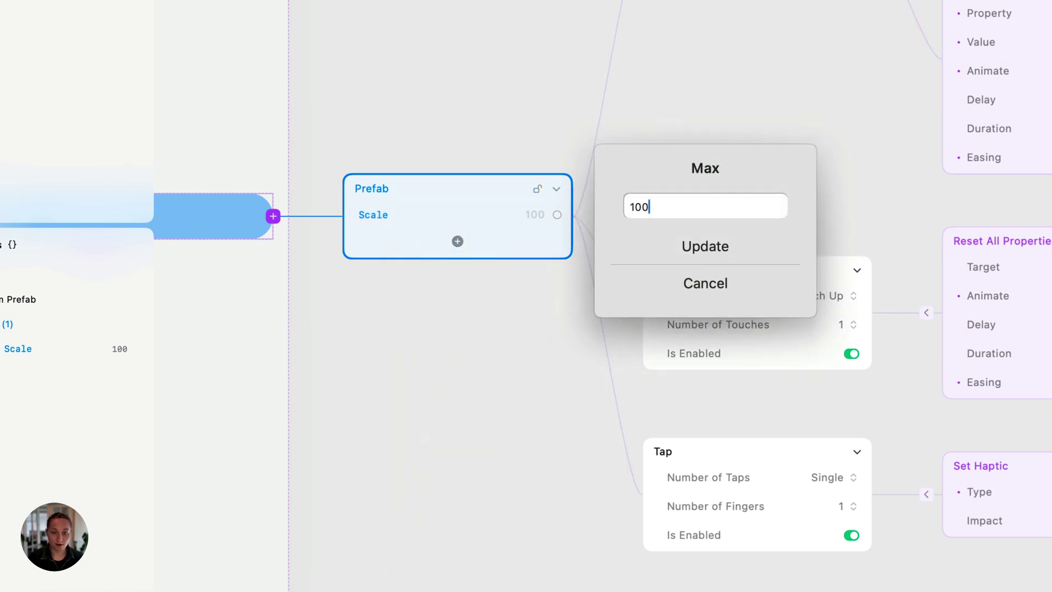
pyautogui.press('Return')
# Set the Scale control's minimum to 0 and its suffix to %
pyautogui.rightClick(427, 214)
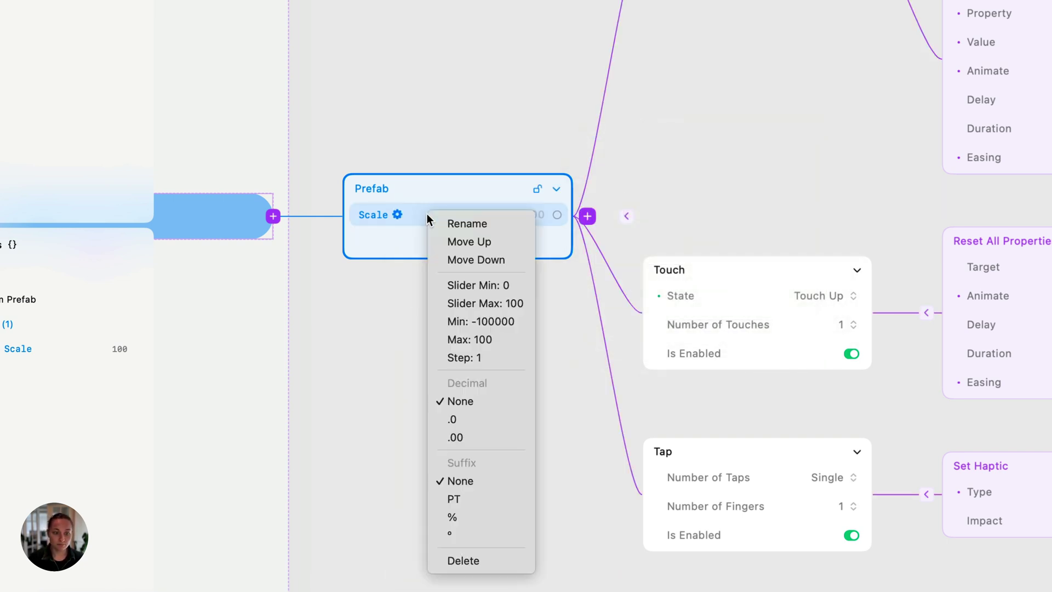
pyautogui.click(480, 322)
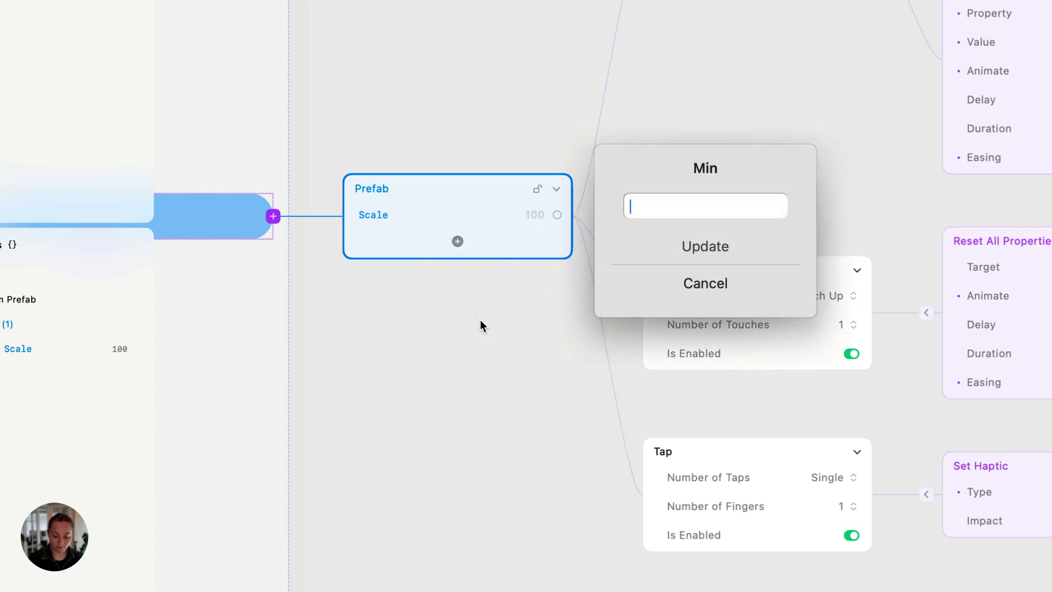
pyautogui.write('0')
pyautogui.press('Return')
pyautogui.rightClick(439, 222)
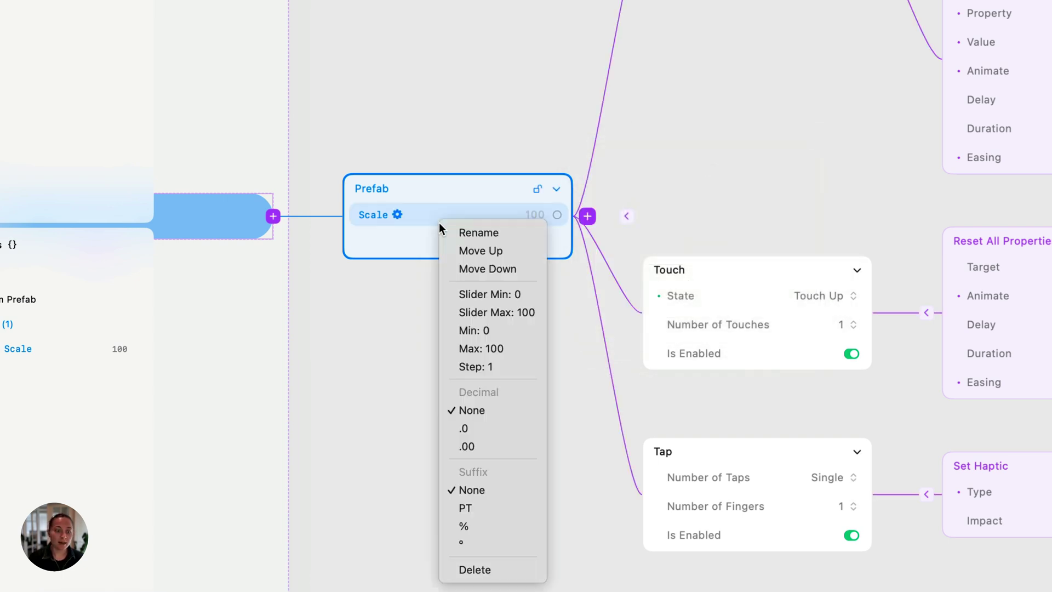
pyautogui.click(481, 525)
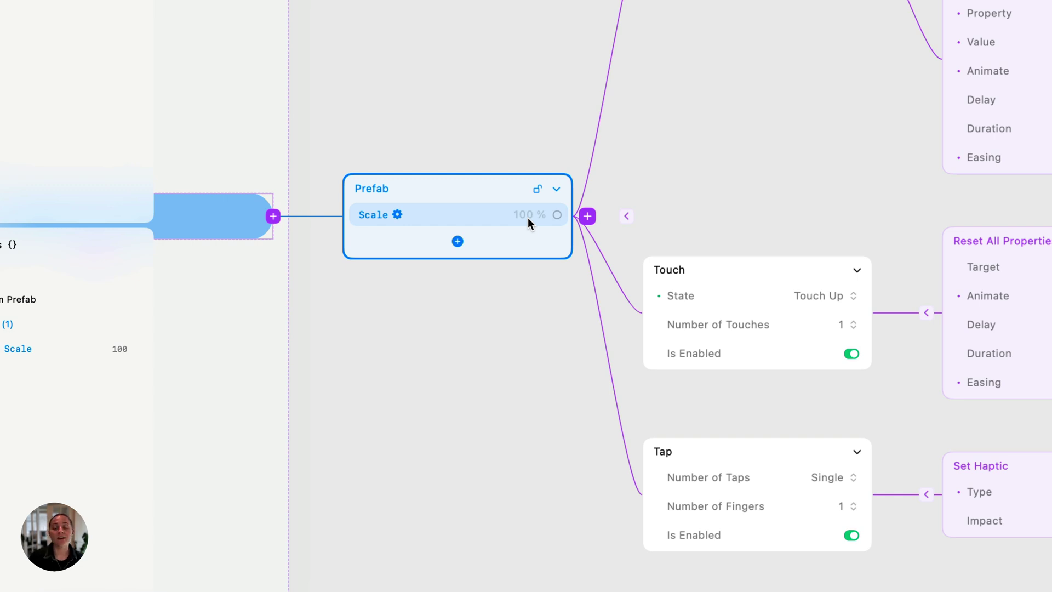
# Add a second Number control to the prefab and rename it Opacity
pyautogui.click(457, 241)
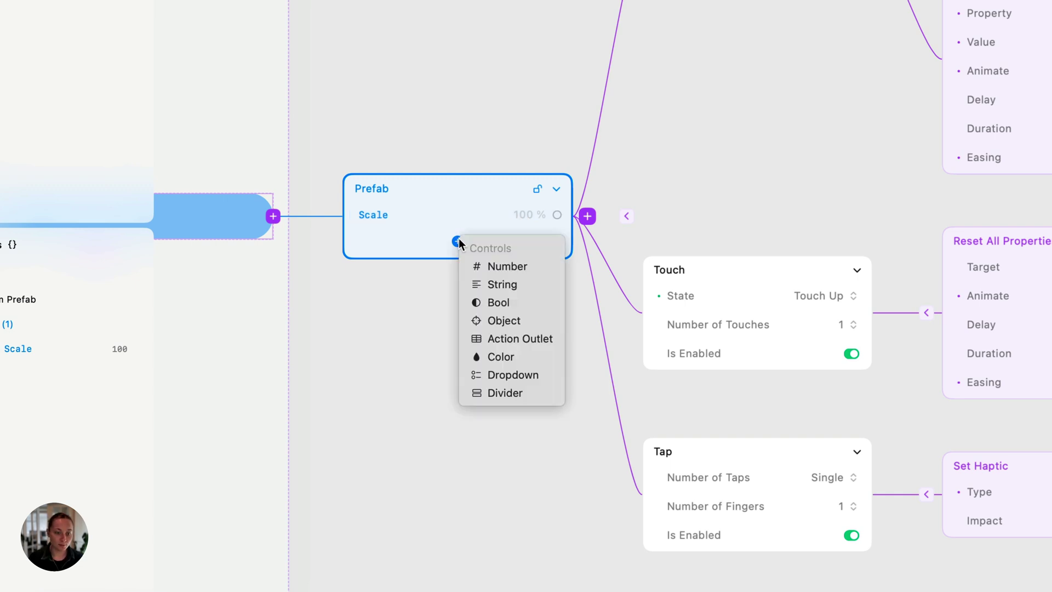
pyautogui.click(506, 267)
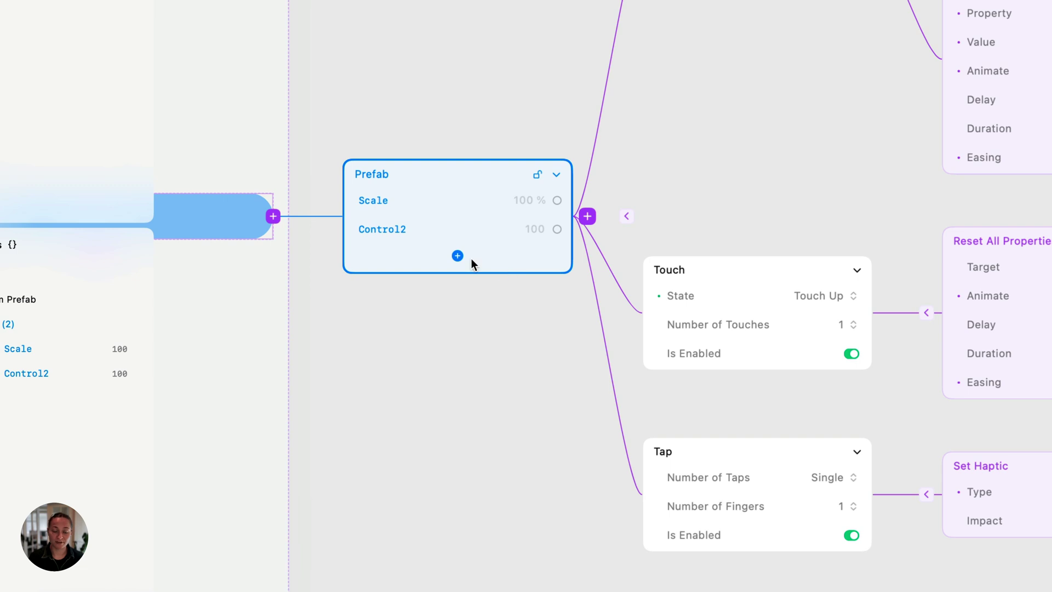
pyautogui.doubleClick(380, 230)
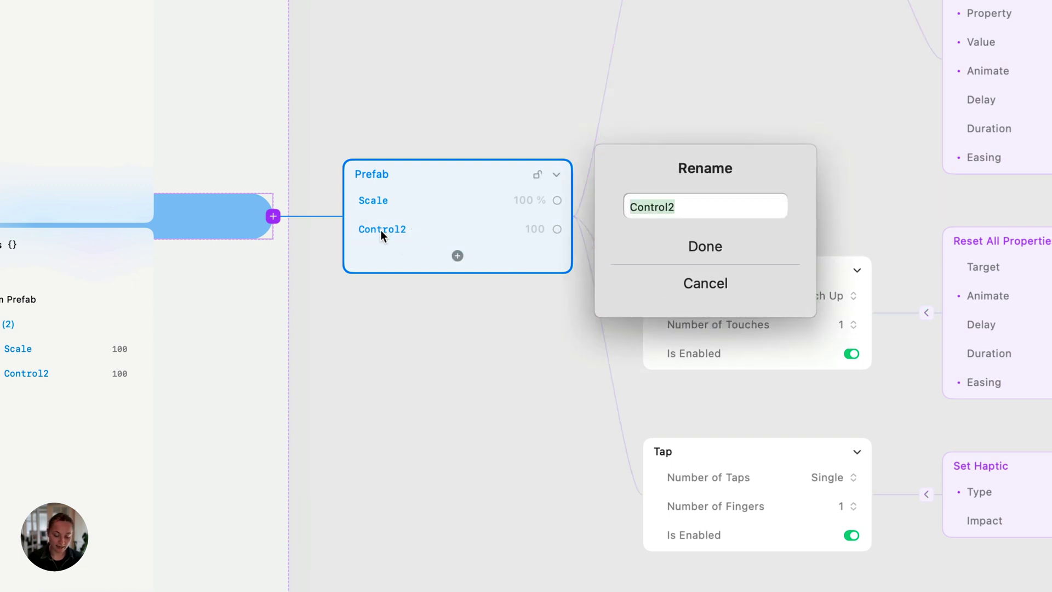
pyautogui.write('Opacity')
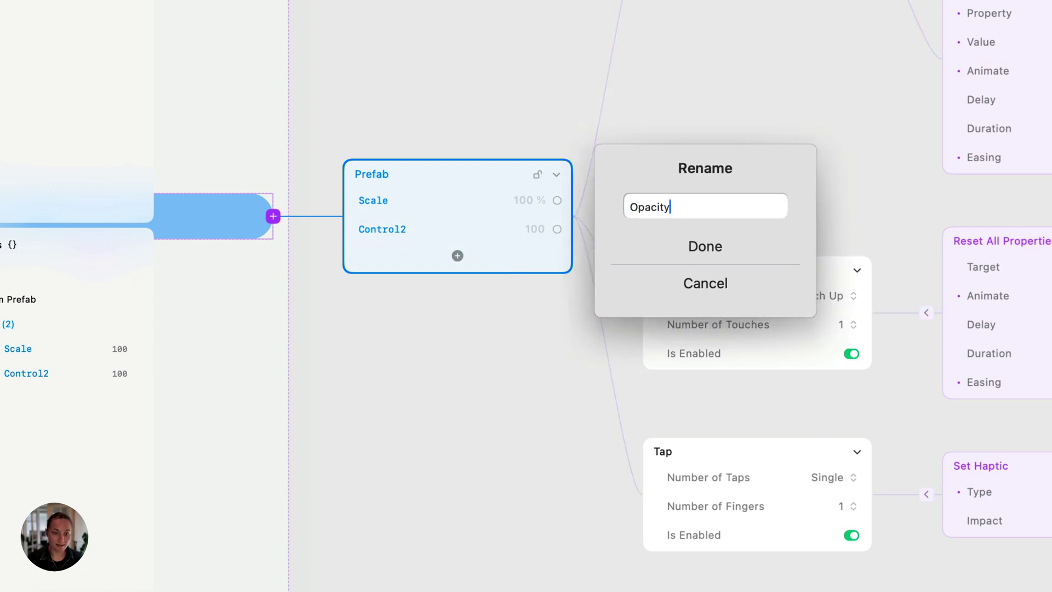
pyautogui.press('Return')
# Configure the Opacity control with a maximum of 100, a minimum of 0 and a % suffix
pyautogui.rightClick(390, 233)
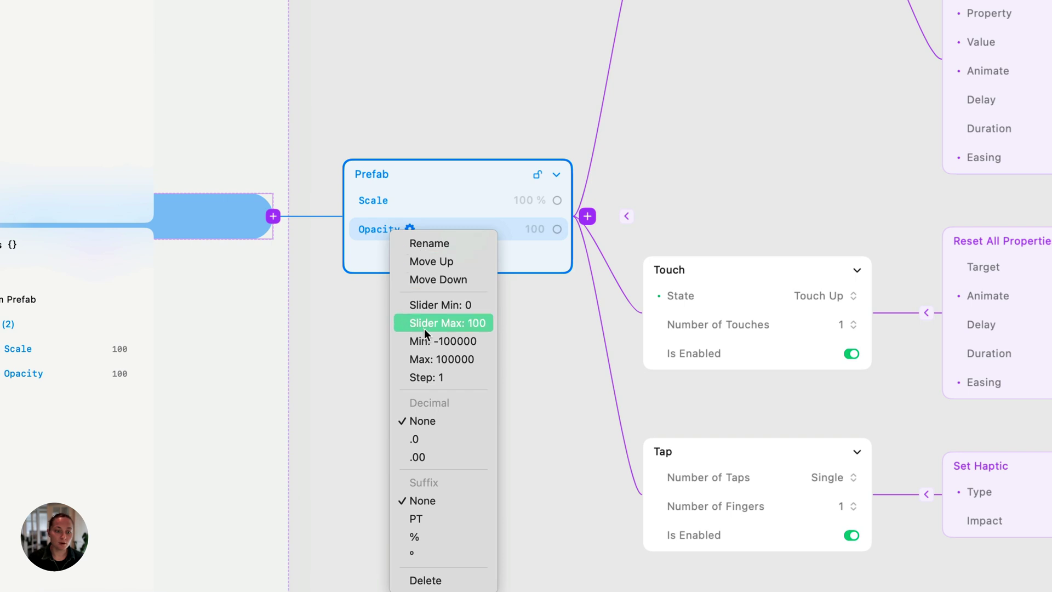
pyautogui.click(435, 359)
pyautogui.write('100')
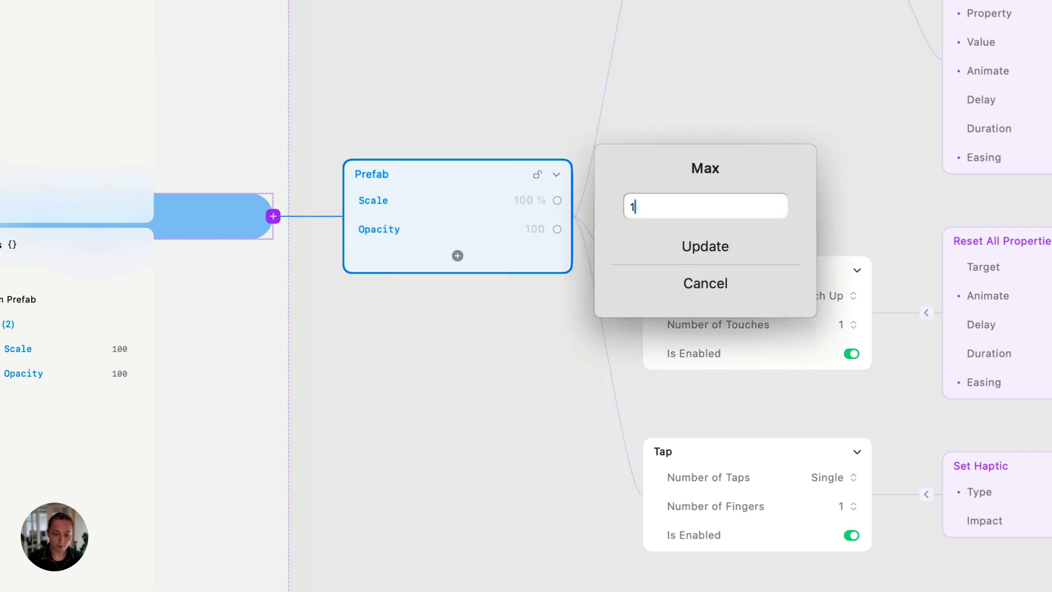
pyautogui.press('Return')
pyautogui.click(409, 235)
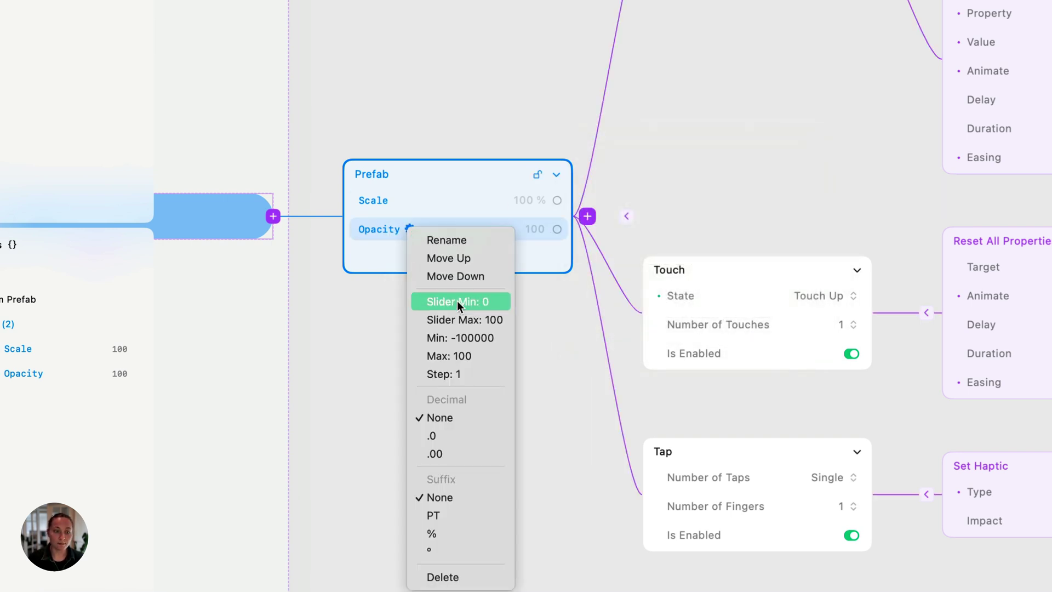
pyautogui.click(462, 337)
pyautogui.write('0')
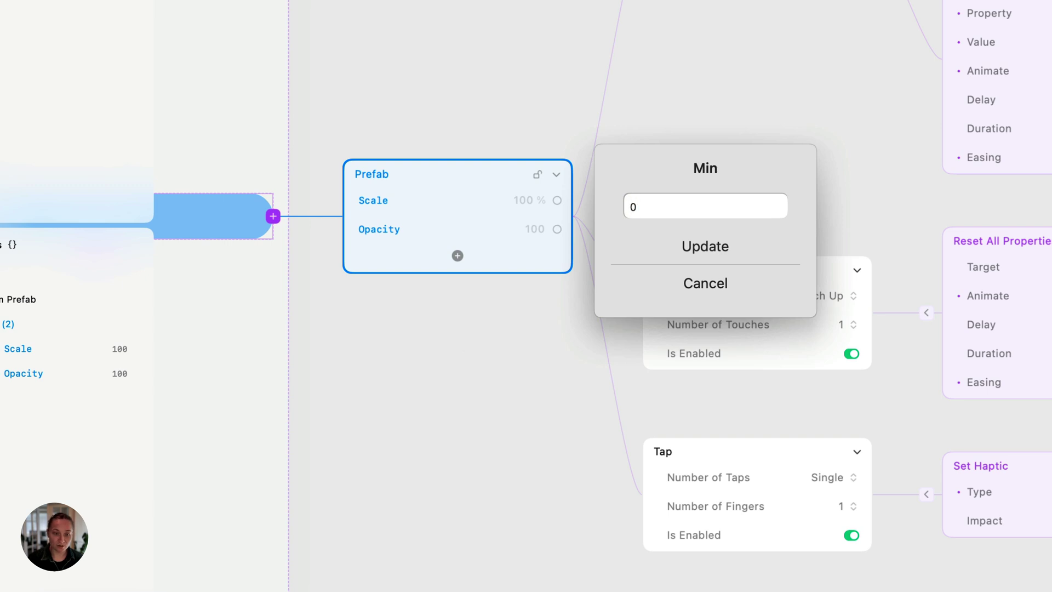
pyautogui.press('Return')
pyautogui.click(402, 231)
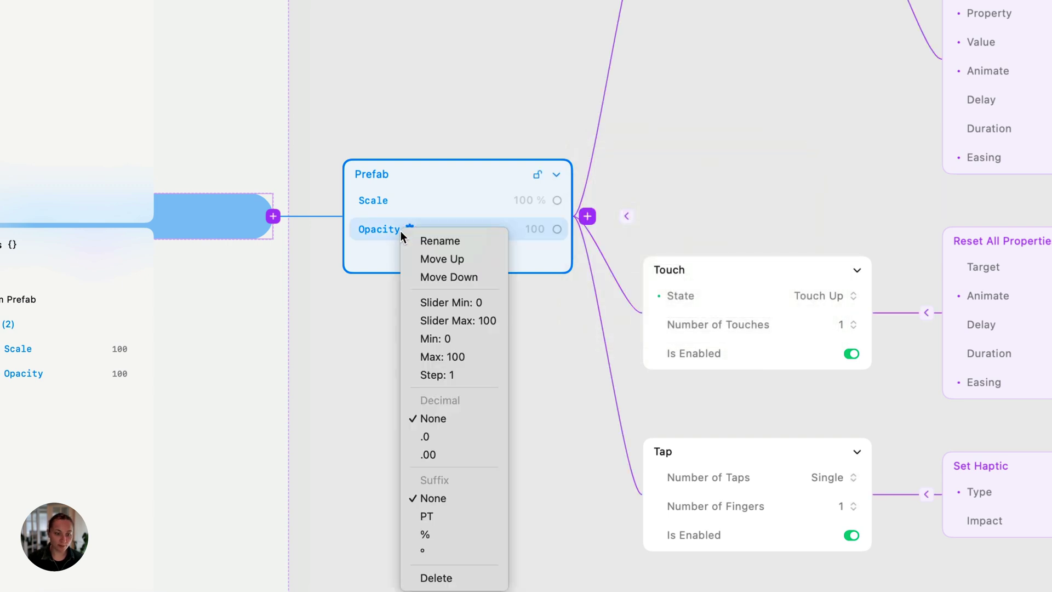
pyautogui.click(455, 533)
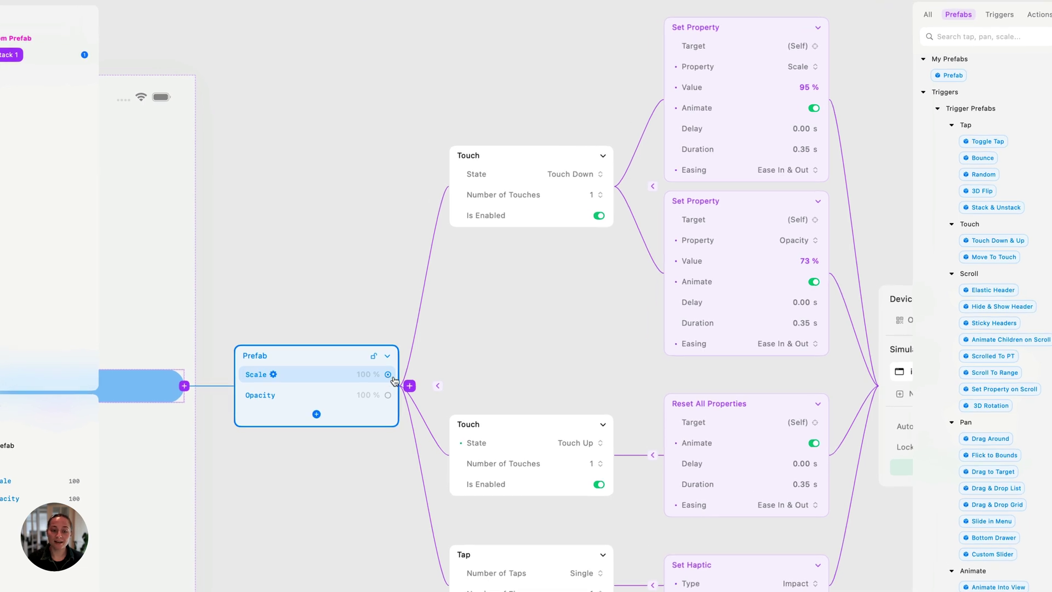
# Link the prefab's Scale and Opacity controls to the values of the matching Set Property actions under the Touch Down trigger
pyautogui.moveTo(393, 378); pyautogui.dragTo(677, 92)
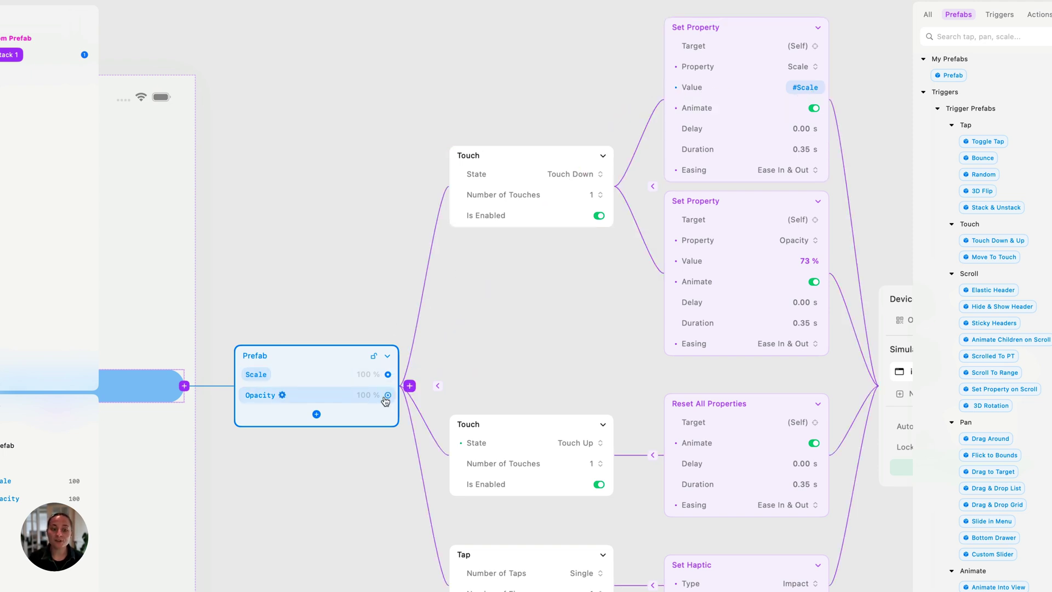
pyautogui.moveTo(388, 396); pyautogui.dragTo(692, 262)
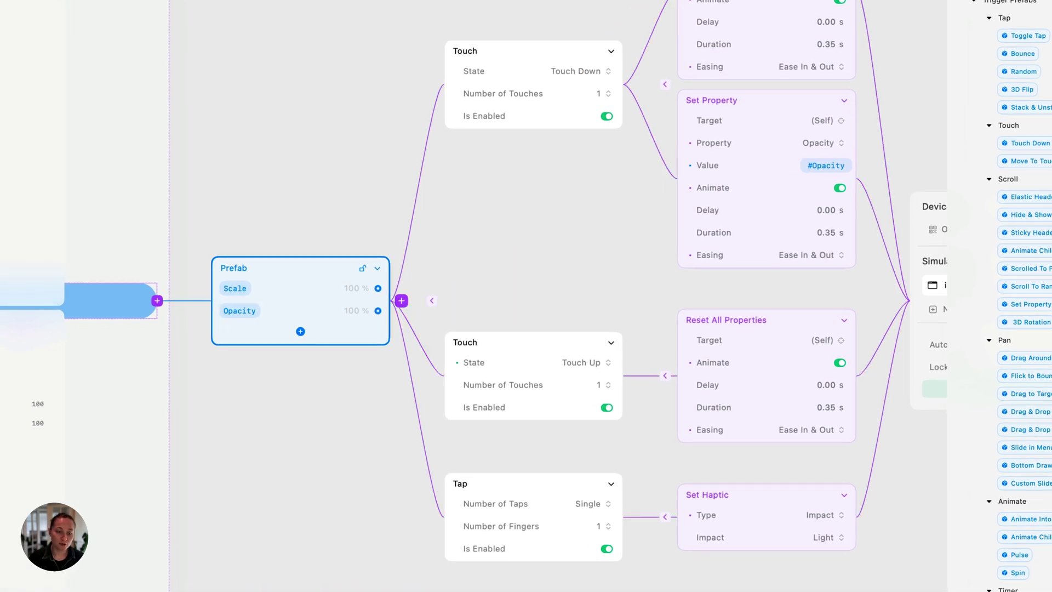
# Add a Bool control to the prefab and rename it Haptic
pyautogui.click(301, 332)
pyautogui.click(335, 381)
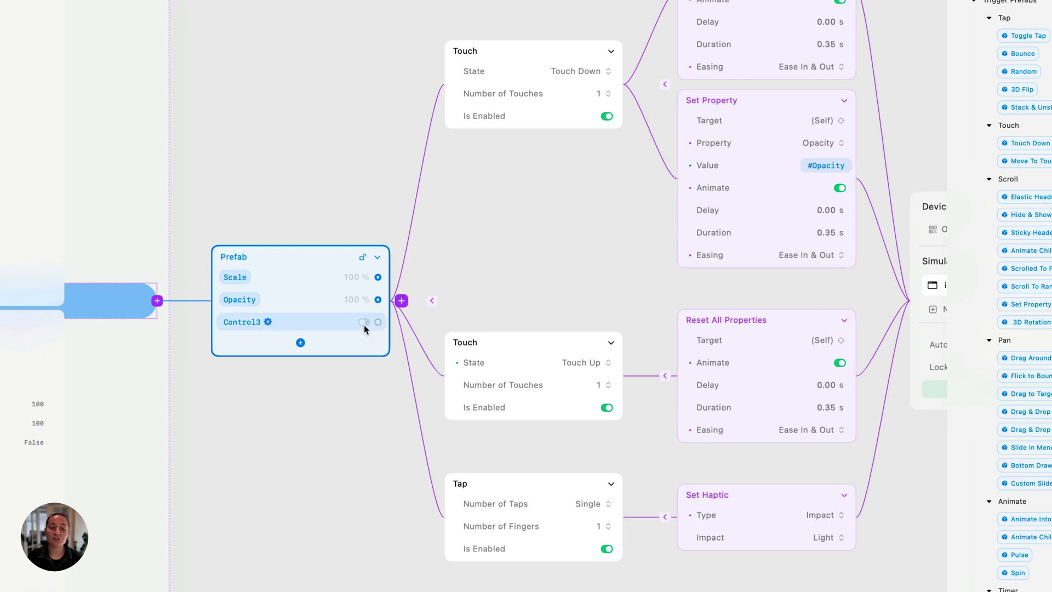
pyautogui.doubleClick(249, 322)
pyautogui.write('Haptic')
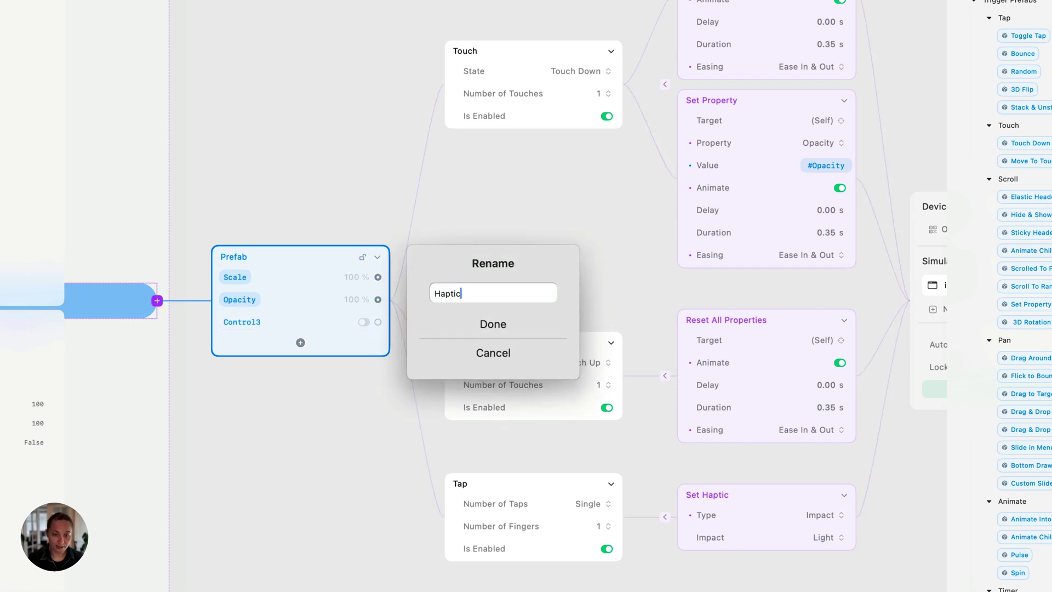
pyautogui.press('Return')
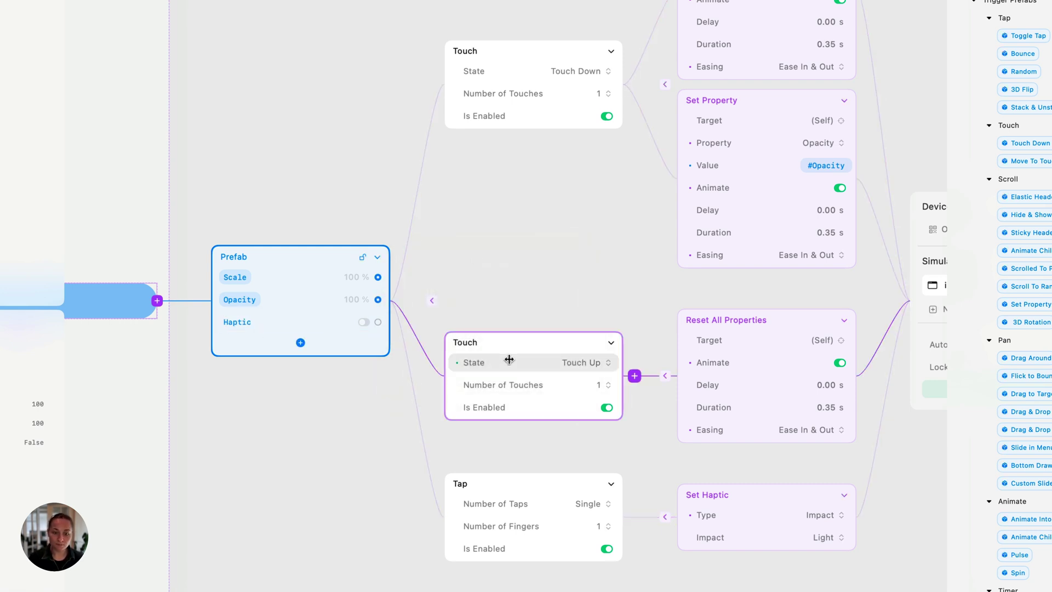
# Add an If condition to the Tap trigger, alongside its Set Haptic action
pyautogui.scroll(-3, 643, 555)
pyautogui.hscroll(2, 644, 555)
pyautogui.scroll(-1, 644, 553)
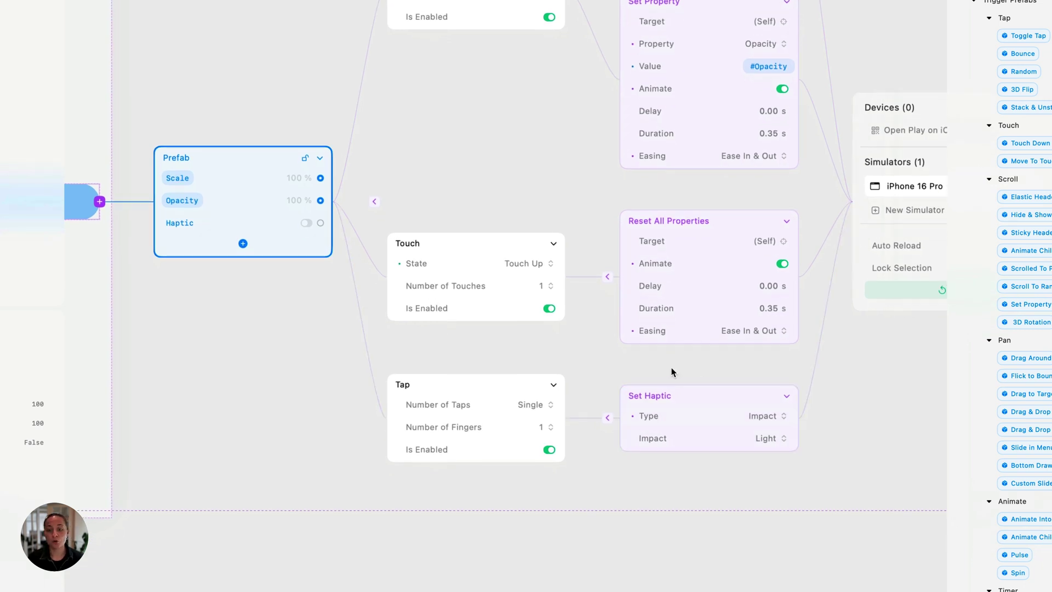
pyautogui.click(575, 419)
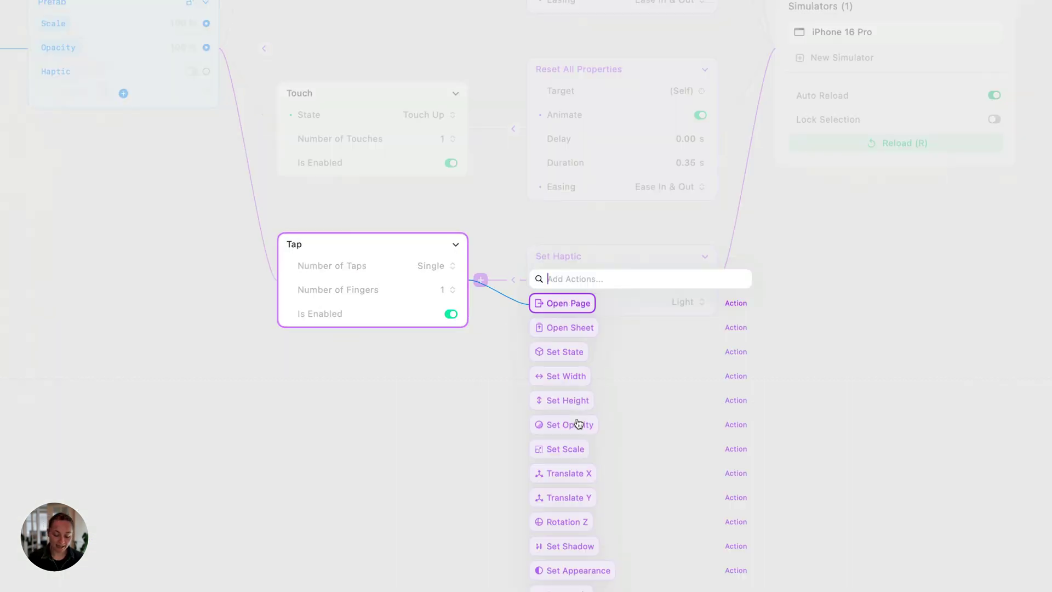
pyautogui.write('s')
pyautogui.press('Escape')
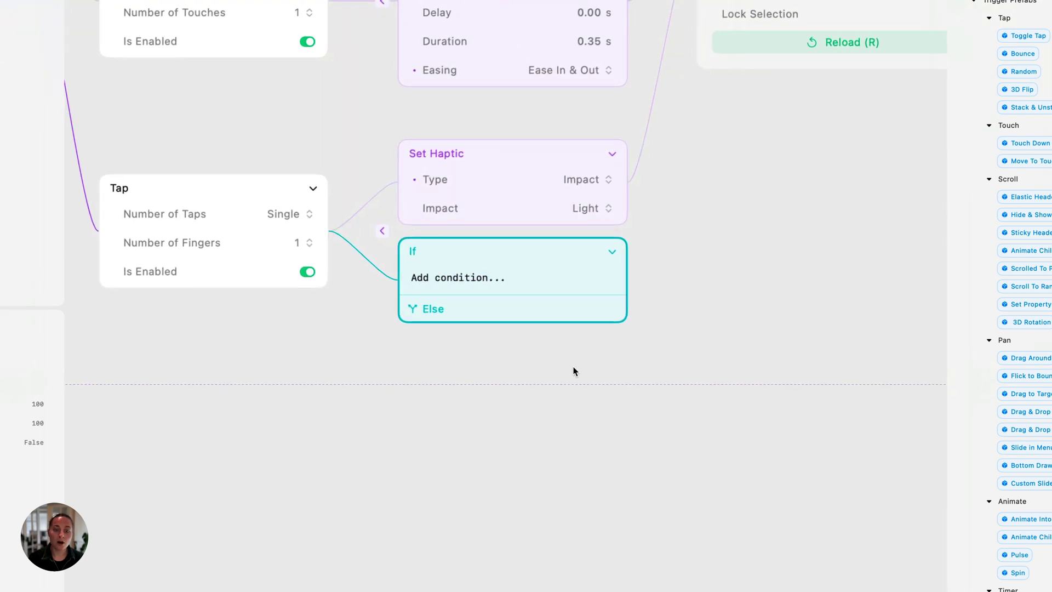
# Set the If condition to #Haptic == True and move the Set Haptic action so that it follows that condition
pyautogui.click(500, 285)
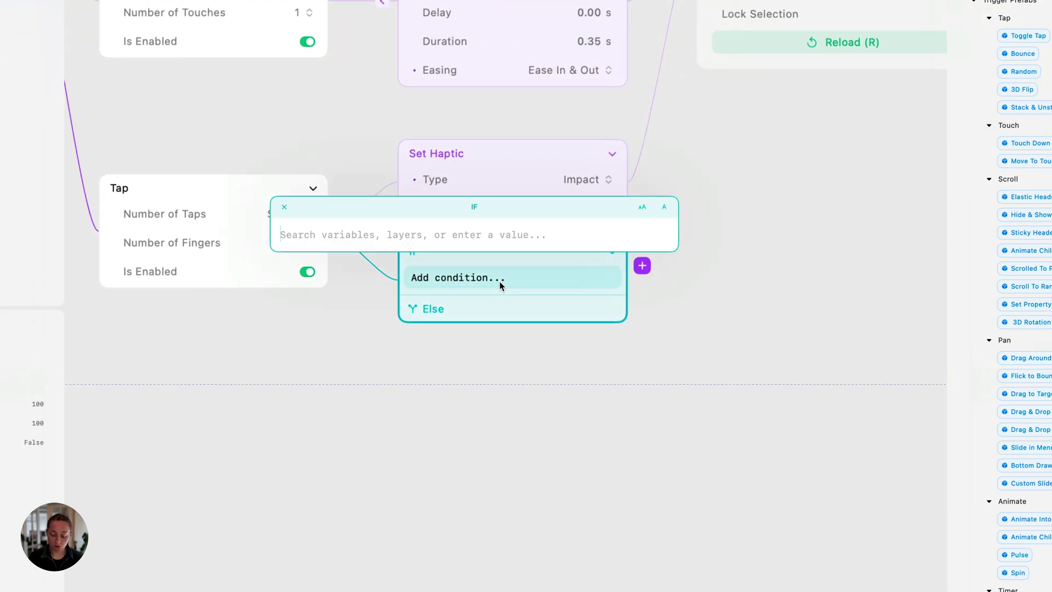
pyautogui.write('hap')
pyautogui.press('Return')
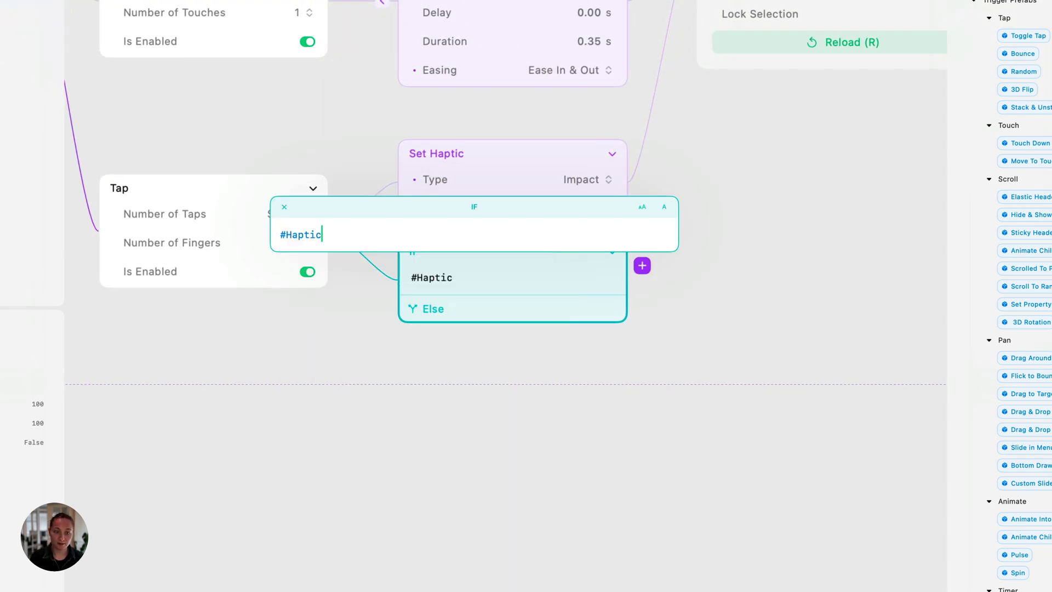
pyautogui.write('== ')
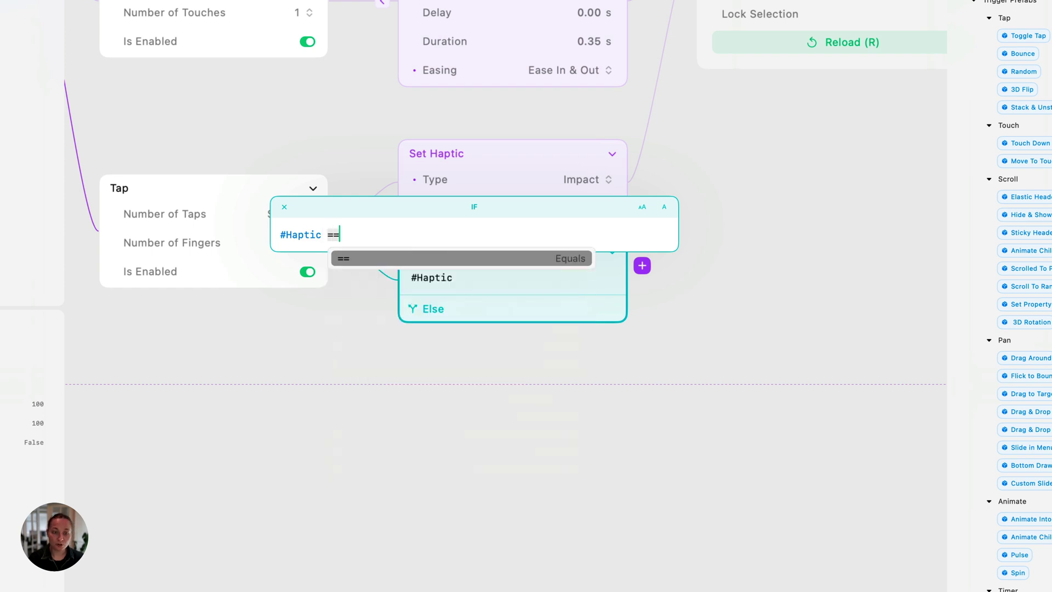
pyautogui.write('tru')
pyautogui.press('Return')
pyautogui.press('Return')
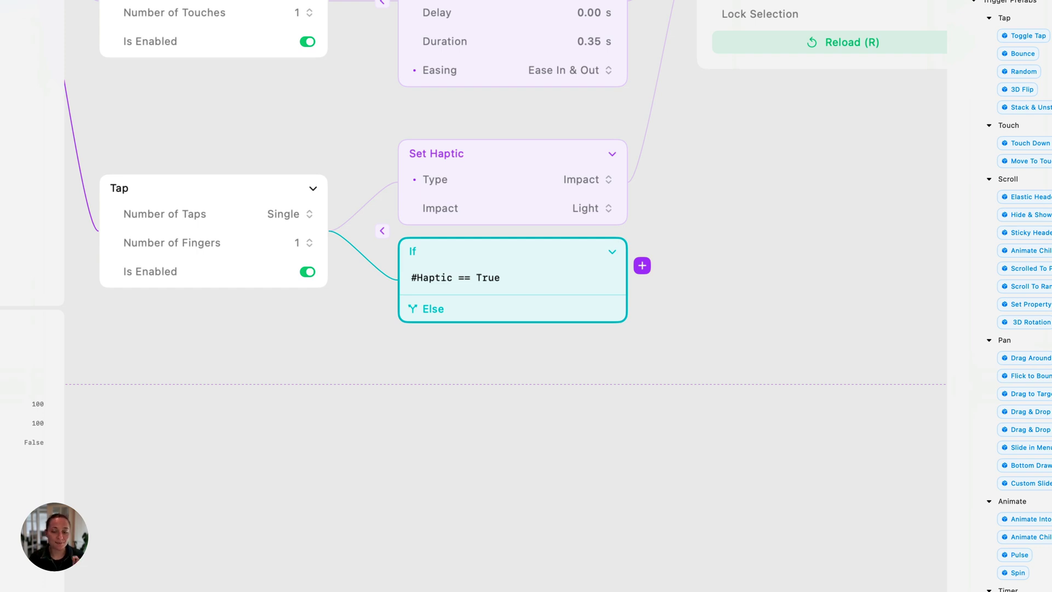
pyautogui.moveTo(517, 155); pyautogui.dragTo(570, 261)
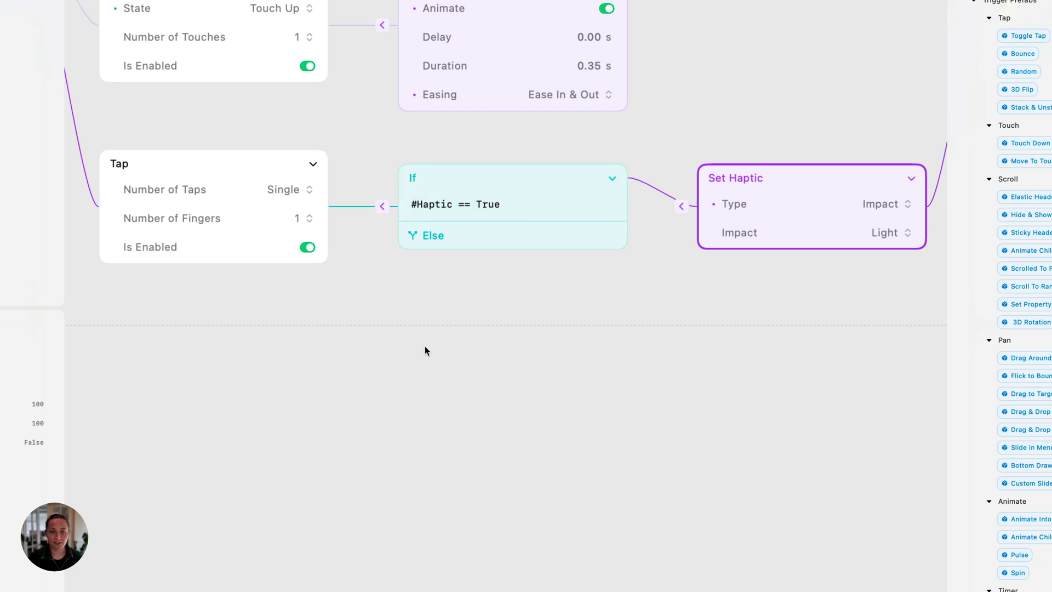
# Rename the prefab wrapping the button's triggers as Button Reaction
pyautogui.scroll(-3, 425, 346)
pyautogui.scroll(5, 425, 346)
pyautogui.hscroll(-5, 425, 346)
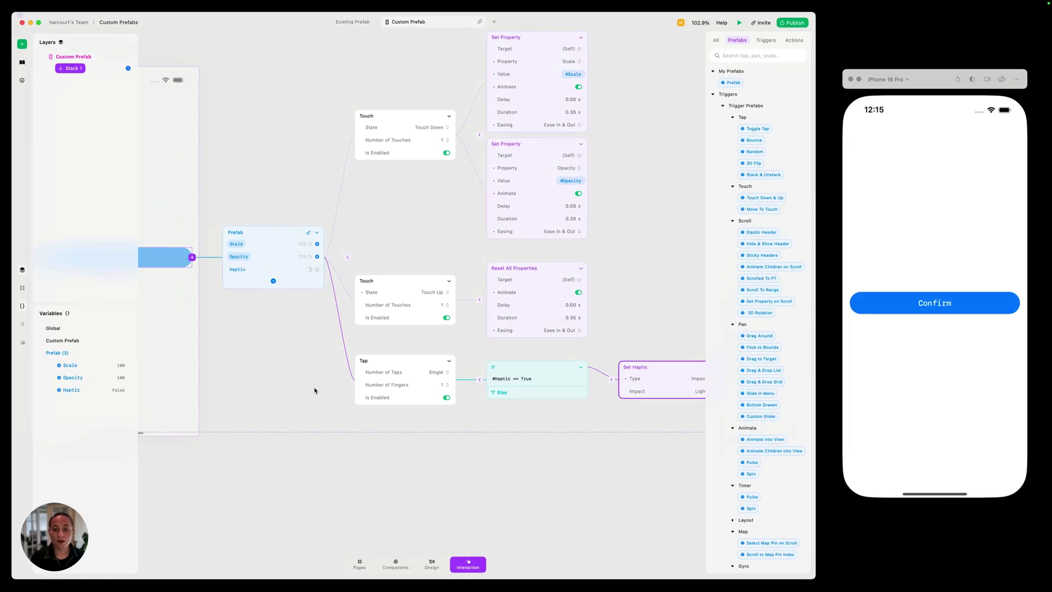
pyautogui.scroll(2, 390, 438)
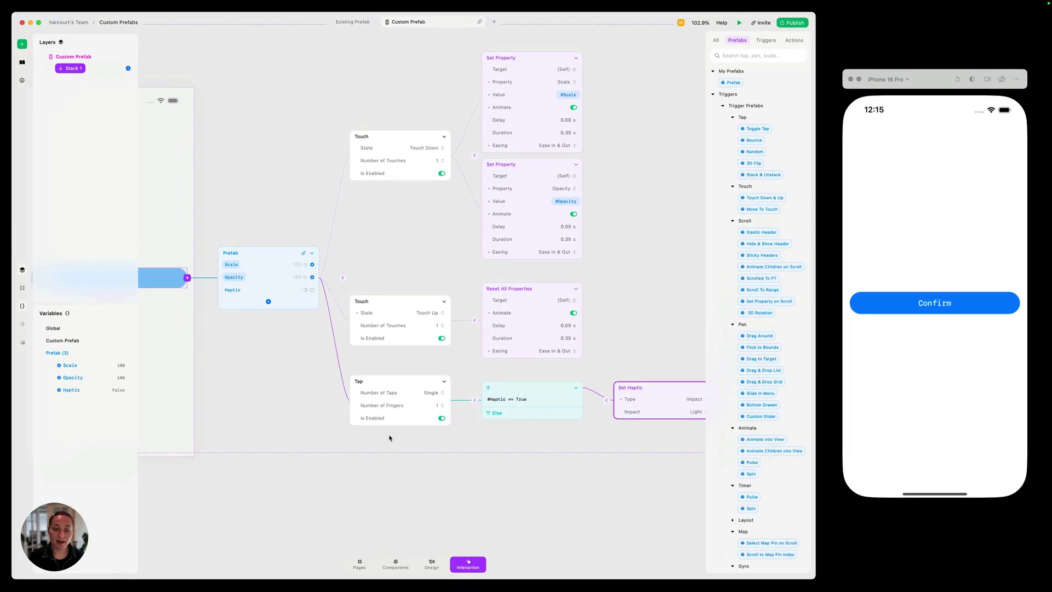
pyautogui.click(261, 264)
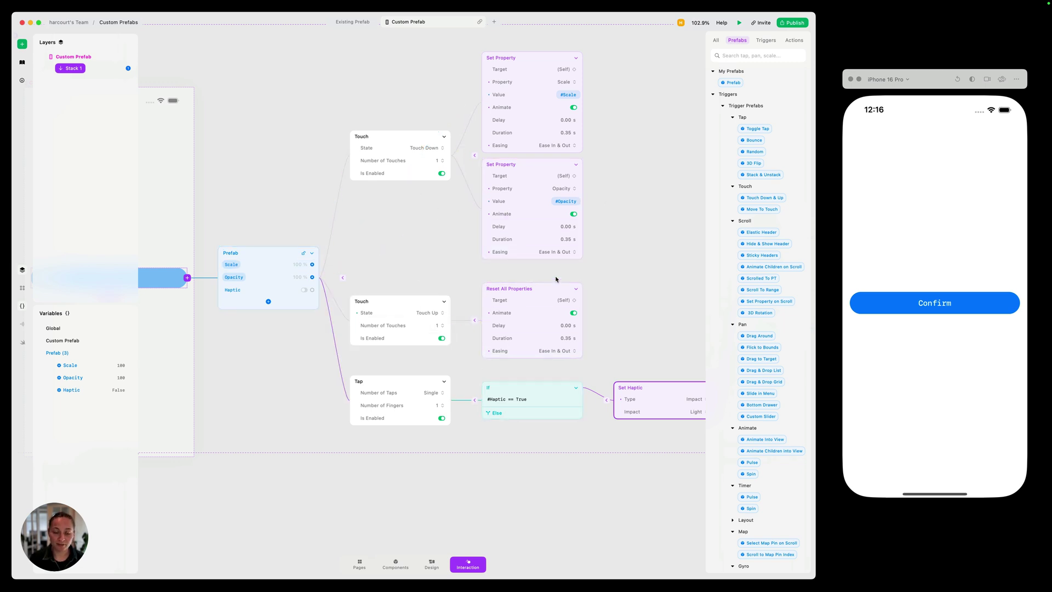
pyautogui.rightClick(247, 257)
pyautogui.click(266, 274)
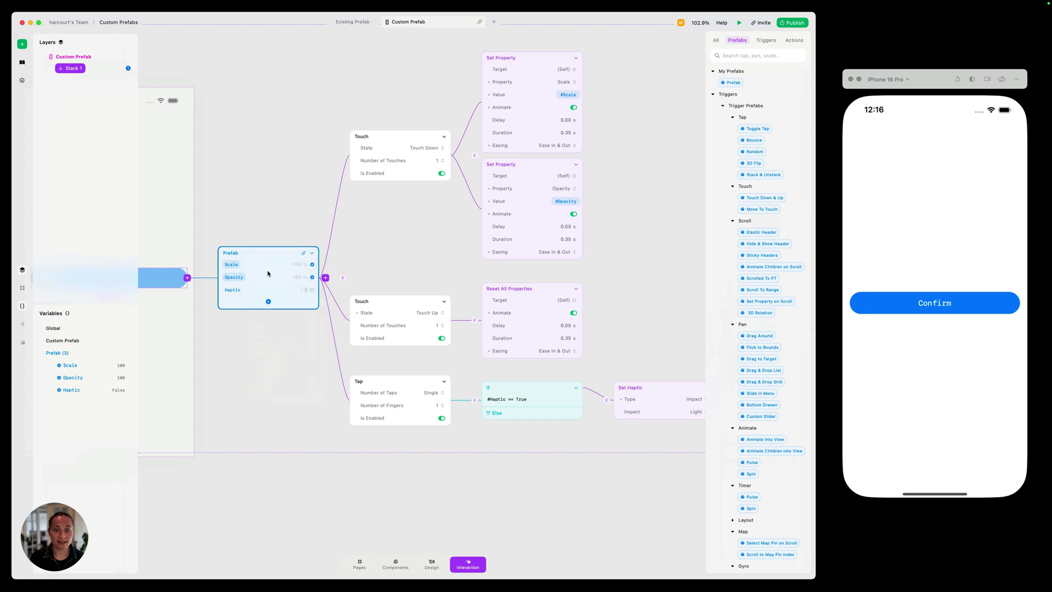
pyautogui.write('Butt')
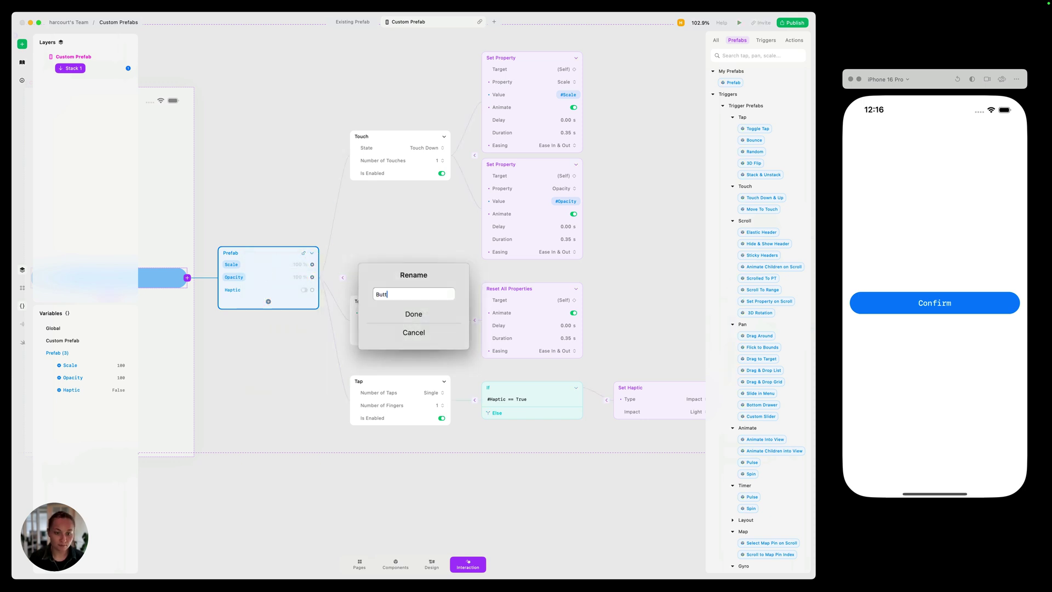
pyautogui.write('on Prefab')
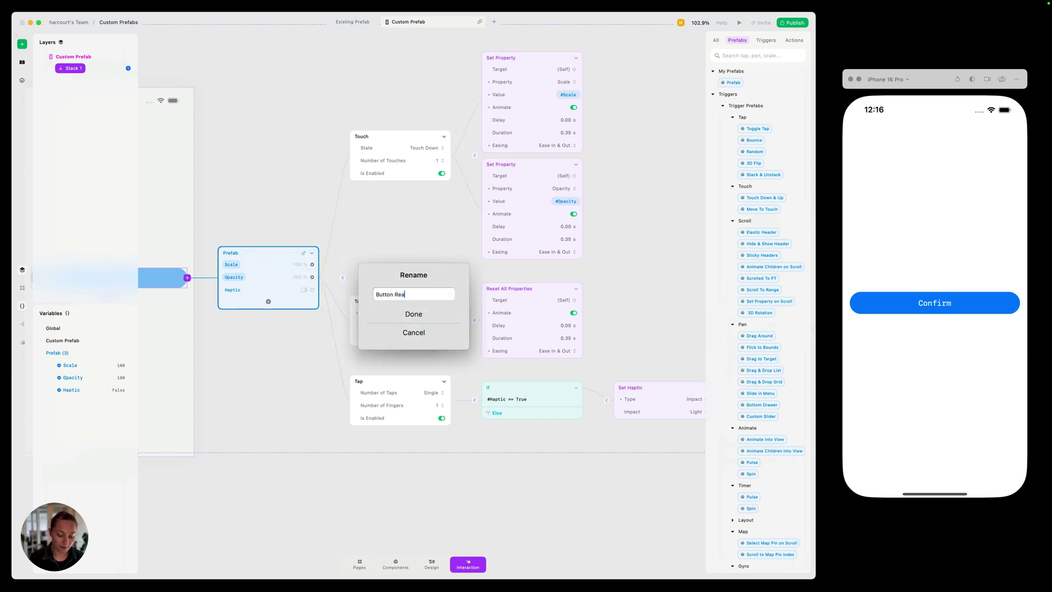
pyautogui.press('Return')
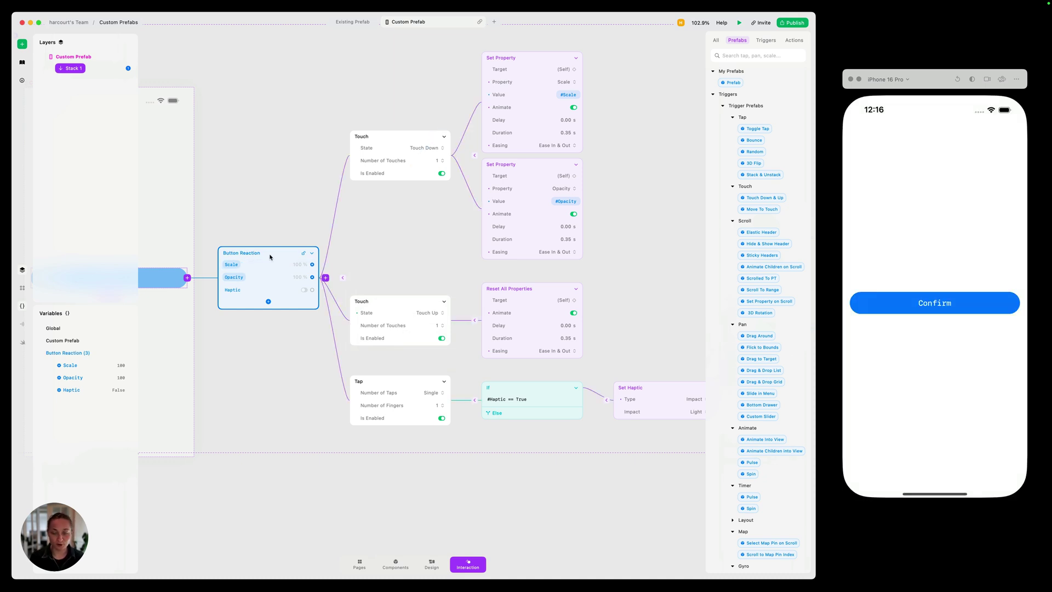
# Save the Button Reaction prefab to My Prefabs and close its expanded view on the canvas
pyautogui.rightClick(270, 256)
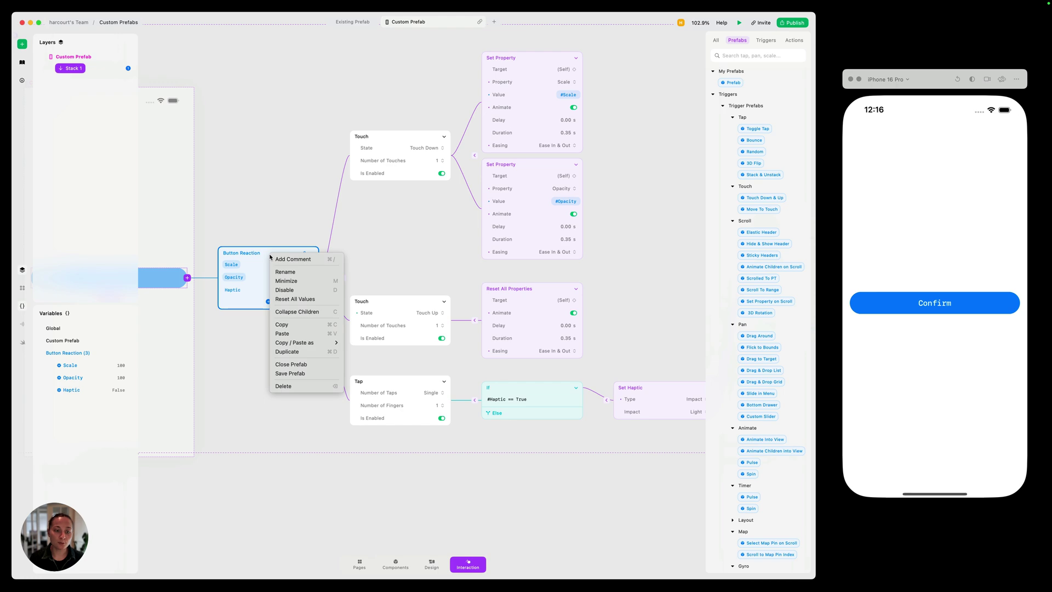
pyautogui.click(299, 375)
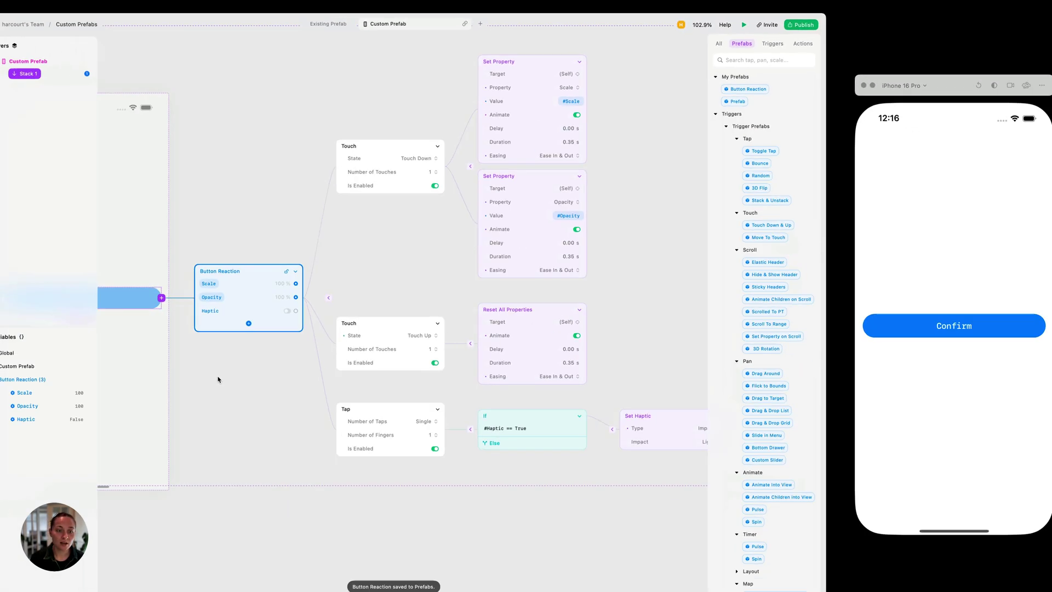
pyautogui.click(324, 256)
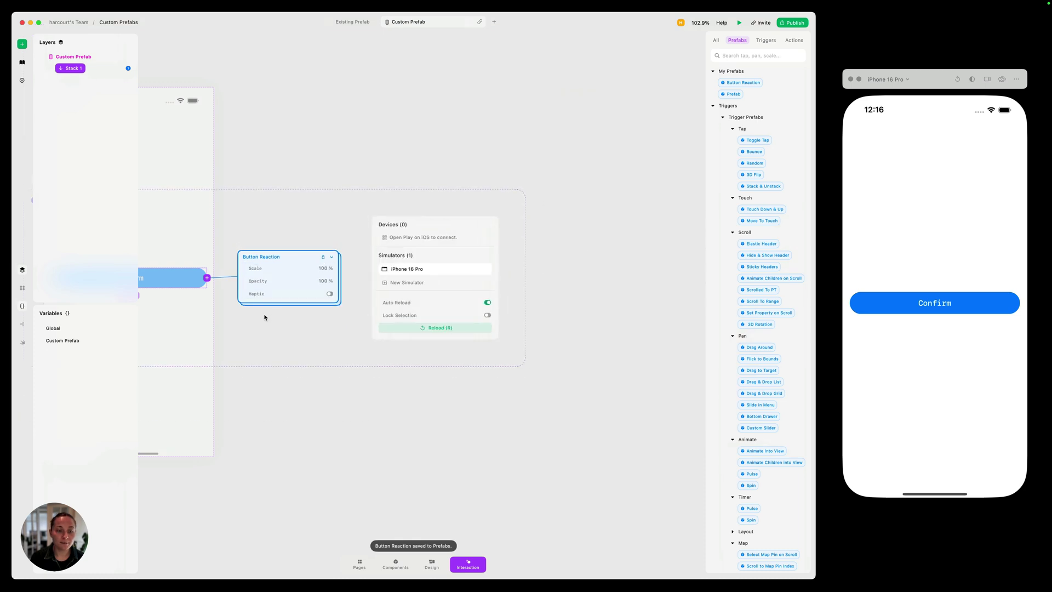
# Set the Confirm button's Button Reaction prefab to 23% Scale and 72% Opacity, and enable Haptic
pyautogui.scroll(5, 385, 302)
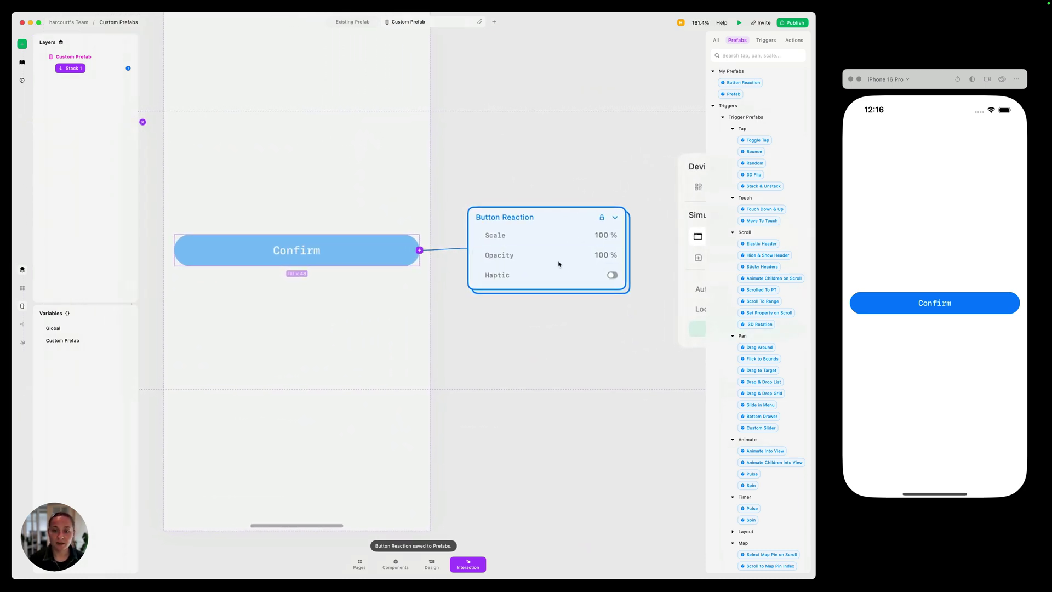
pyautogui.moveTo(564, 235); pyautogui.dragTo(451, 235)
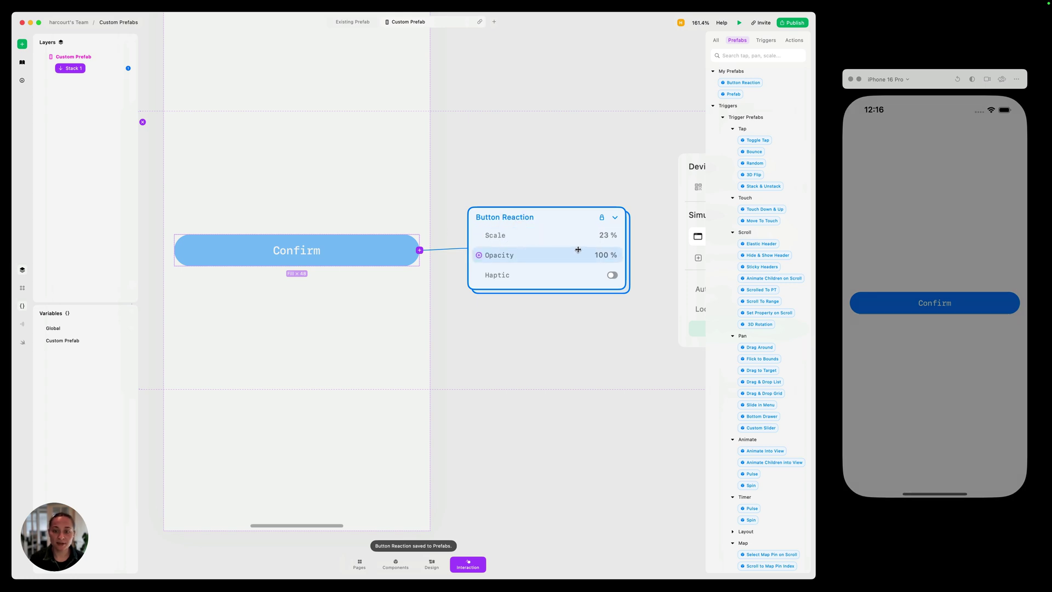
pyautogui.moveTo(589, 254); pyautogui.dragTo(543, 254)
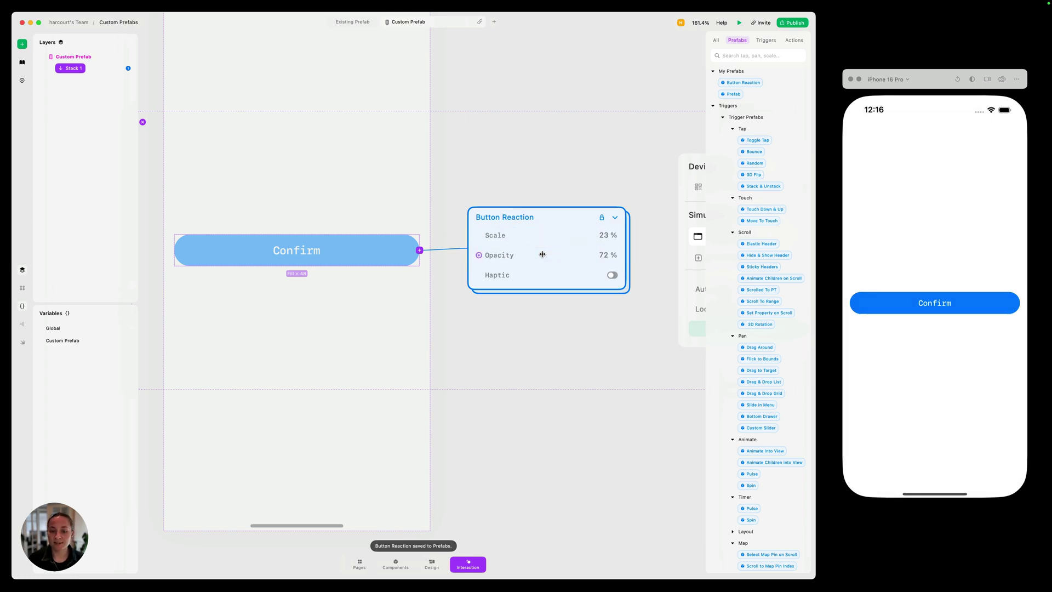
pyautogui.click(612, 275)
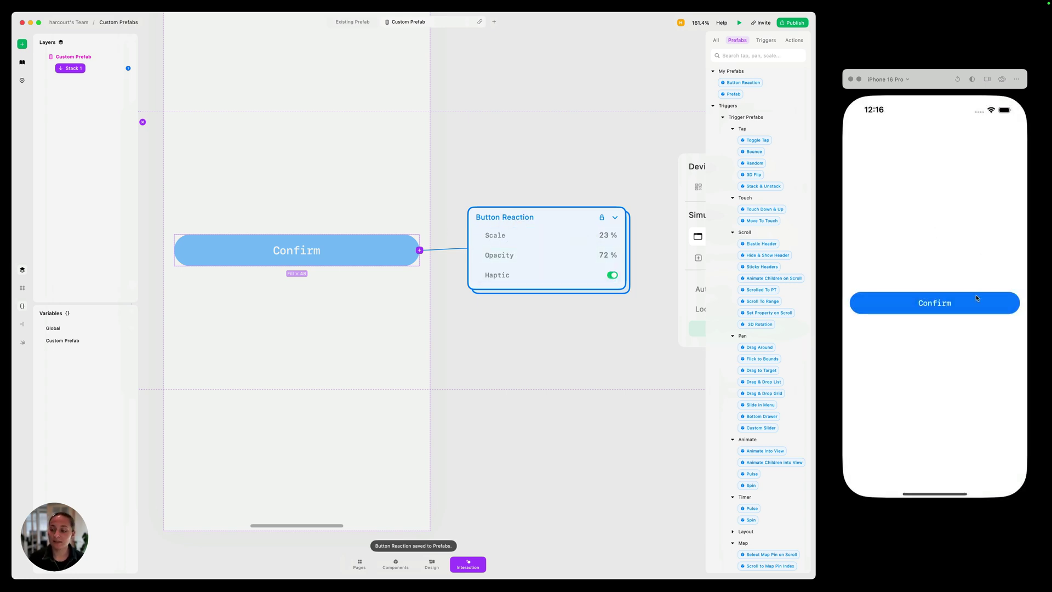
# Test the Confirm button's touch reaction in the iPhone 16 Pro simulator
pyautogui.click(976, 298)
pyautogui.click(976, 305)
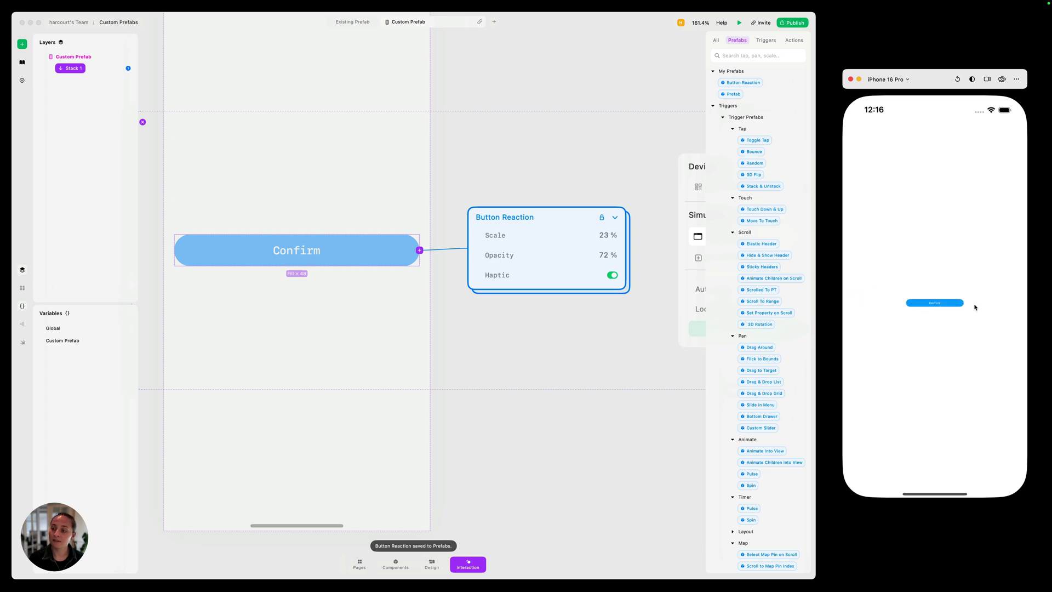
pyautogui.click(976, 307)
pyautogui.click(975, 307)
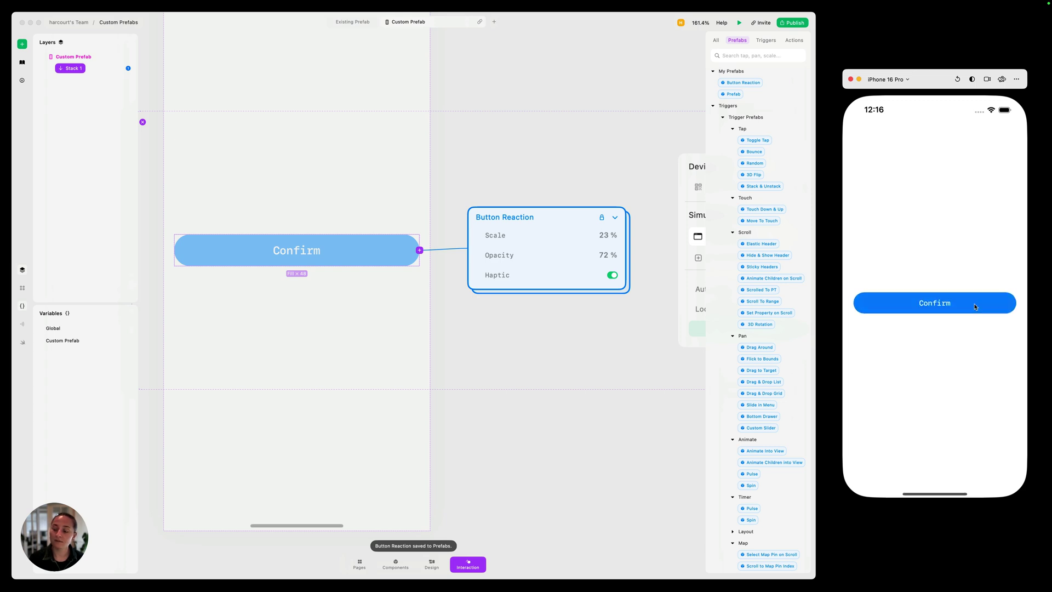
# Set the Confirm button's Button Reaction Scale to 82% and try the reaction again in the simulator
pyautogui.moveTo(530, 236); pyautogui.dragTo(622, 235)
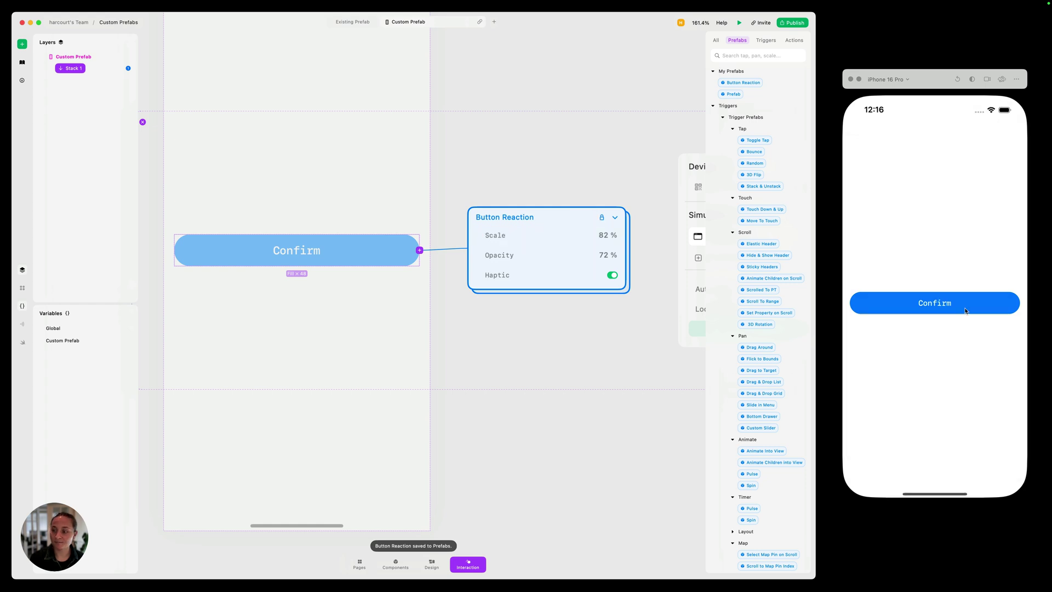
pyautogui.click(966, 310)
pyautogui.click(966, 310)
pyautogui.click(967, 310)
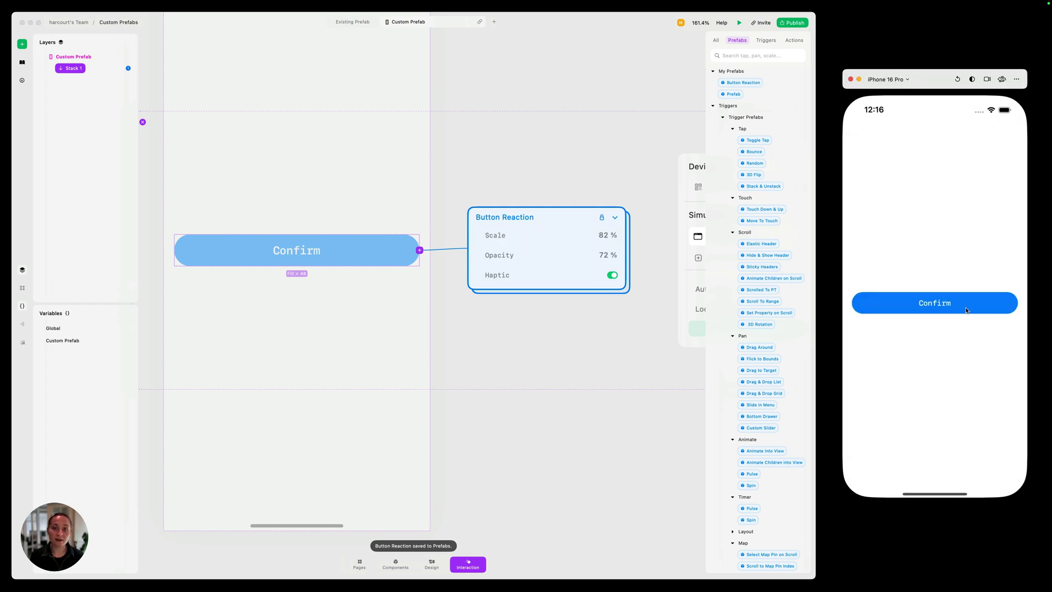
pyautogui.click(966, 311)
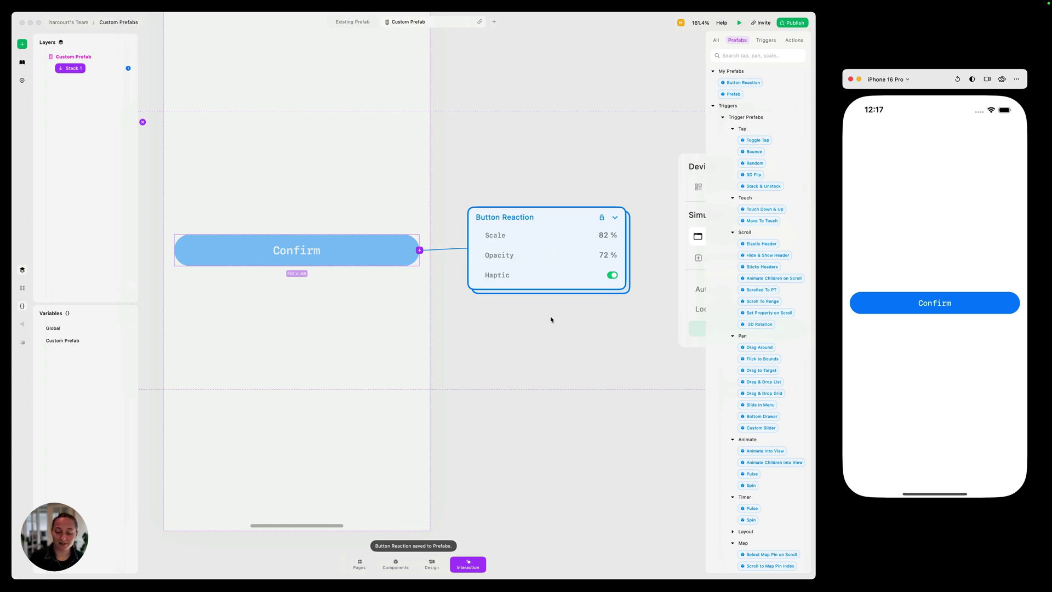
# Switch to Design mode and add a Button element to the Custom Prefab page below the Confirm button
pyautogui.click(432, 565)
pyautogui.click(388, 359)
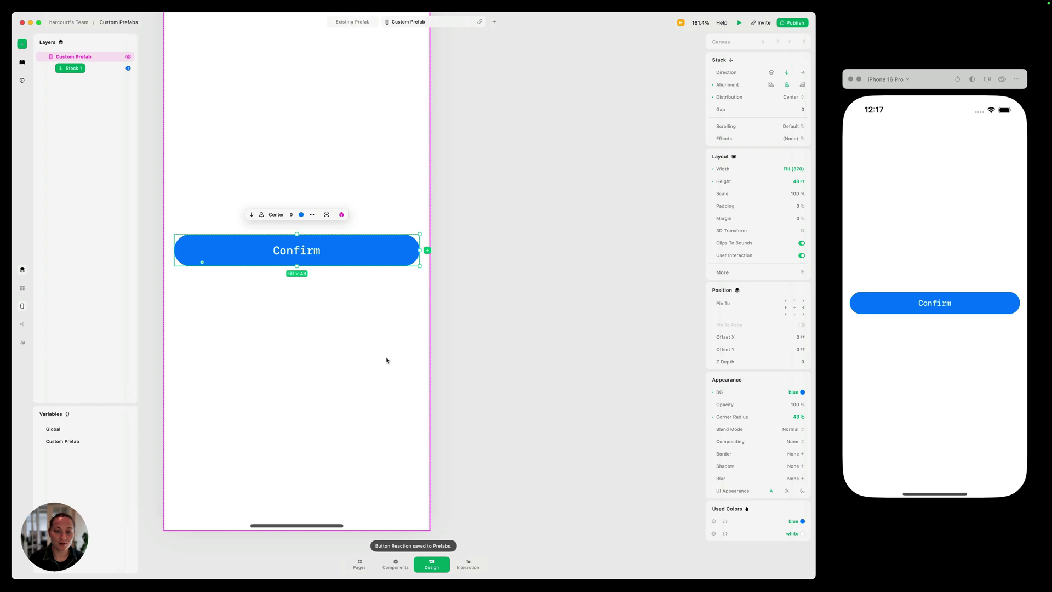
pyautogui.click(438, 241)
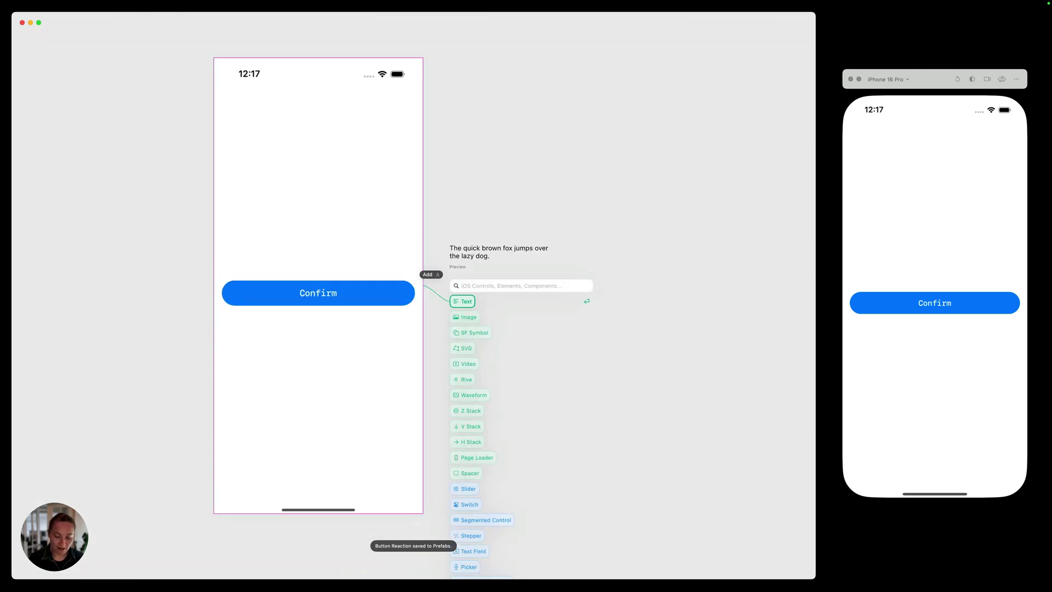
pyautogui.write('button')
pyautogui.click(485, 305)
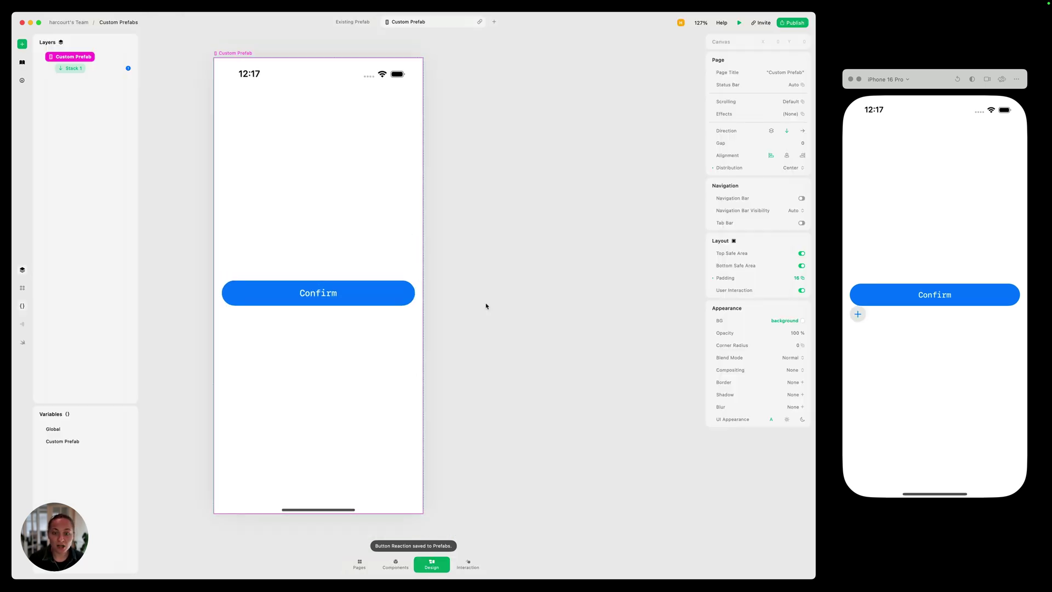
# Centre-align the Custom Prefab page's content and set the gap between its elements to 32
pyautogui.click(312, 370)
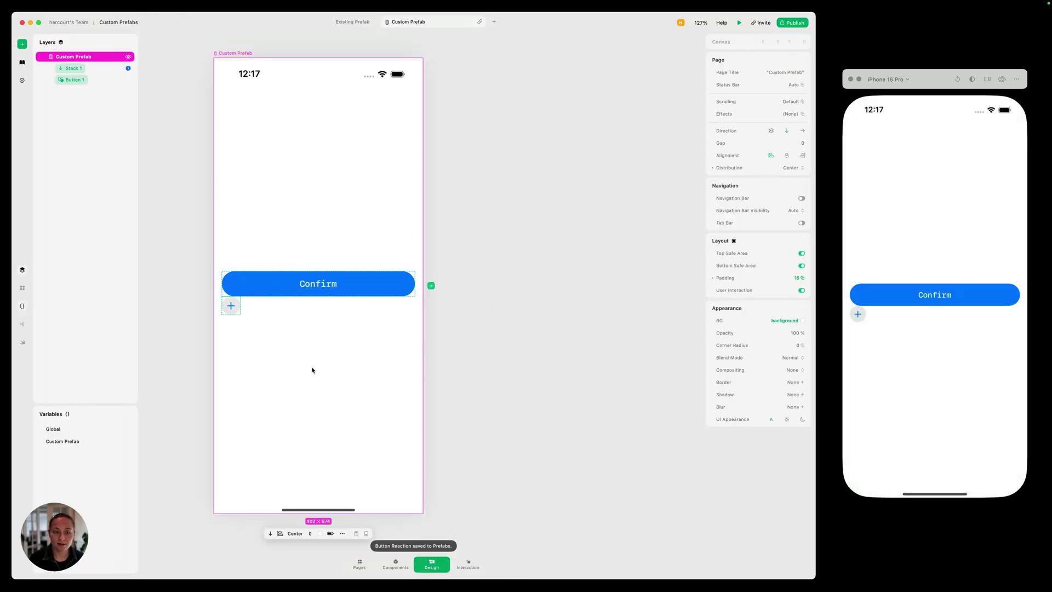
pyautogui.click(786, 155)
pyautogui.click(793, 168)
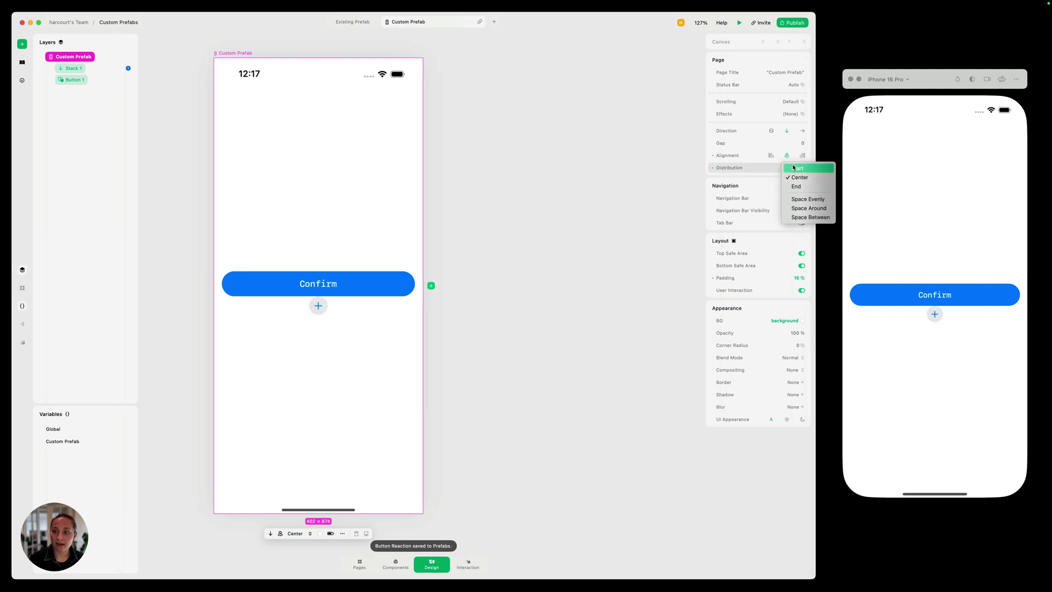
pyautogui.click(766, 145)
pyautogui.moveTo(766, 143); pyautogui.dragTo(643, 189)
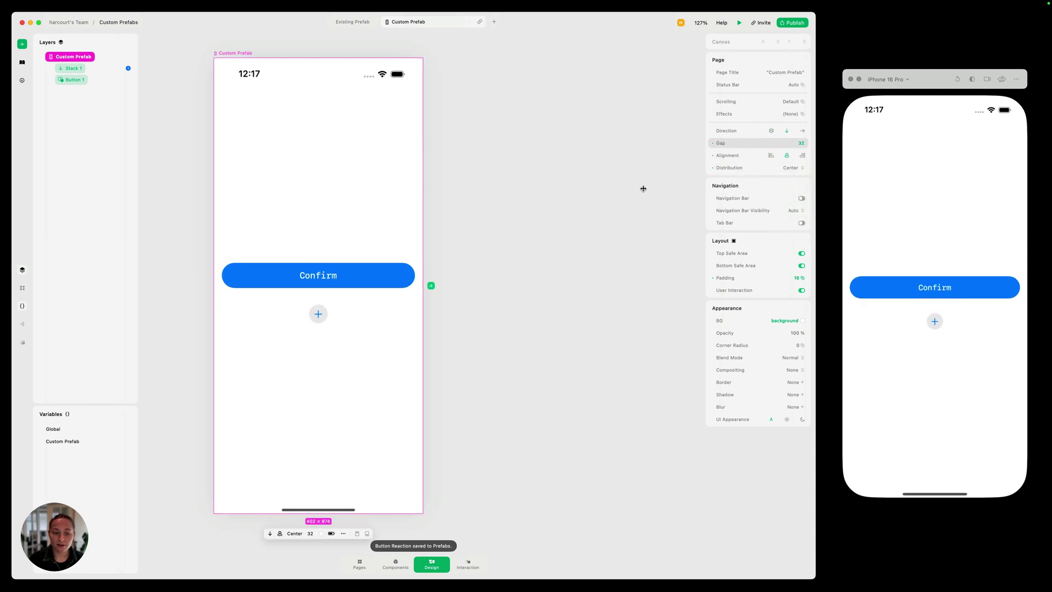
# Enlarge the new plus button by choosing a bigger Size option for it
pyautogui.click(325, 317)
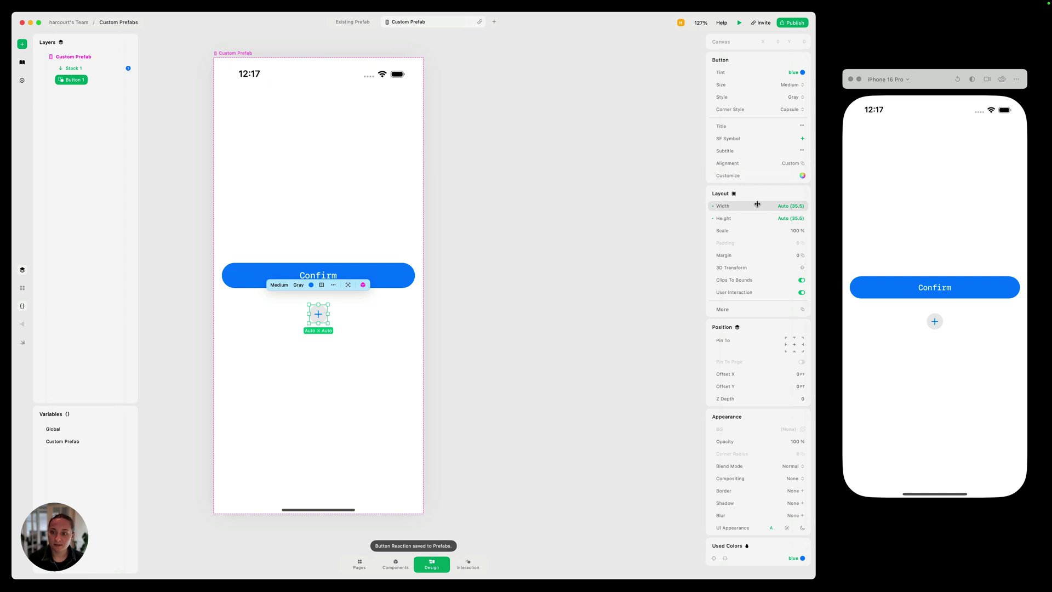
pyautogui.click(734, 85)
pyautogui.click(781, 72)
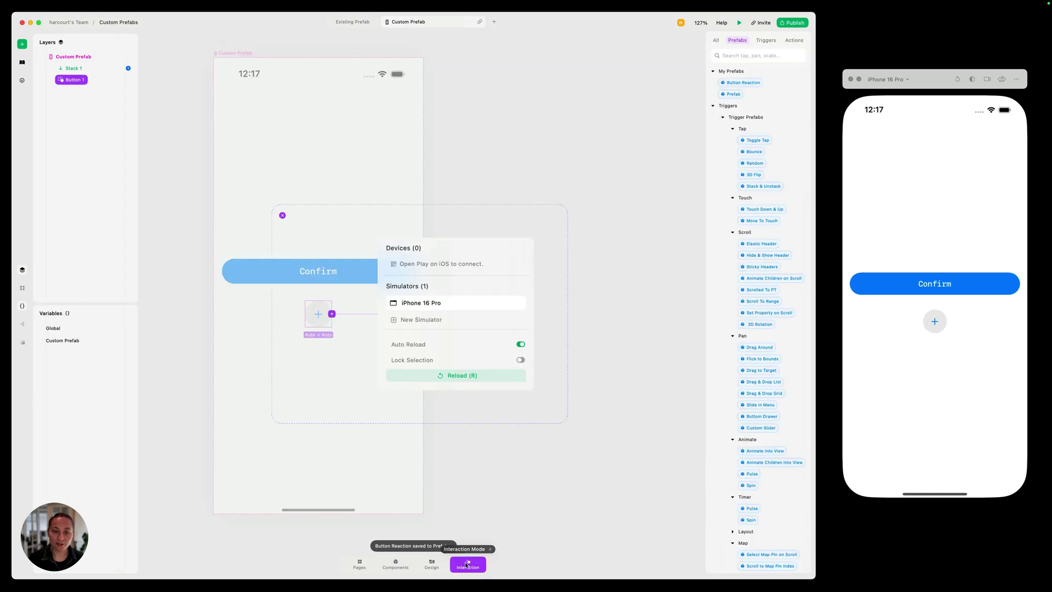
# In Interaction mode, apply the saved Button Reaction prefab to the plus button with 87% Scale and 47% Opacity
pyautogui.moveTo(741, 82); pyautogui.dragTo(317, 318)
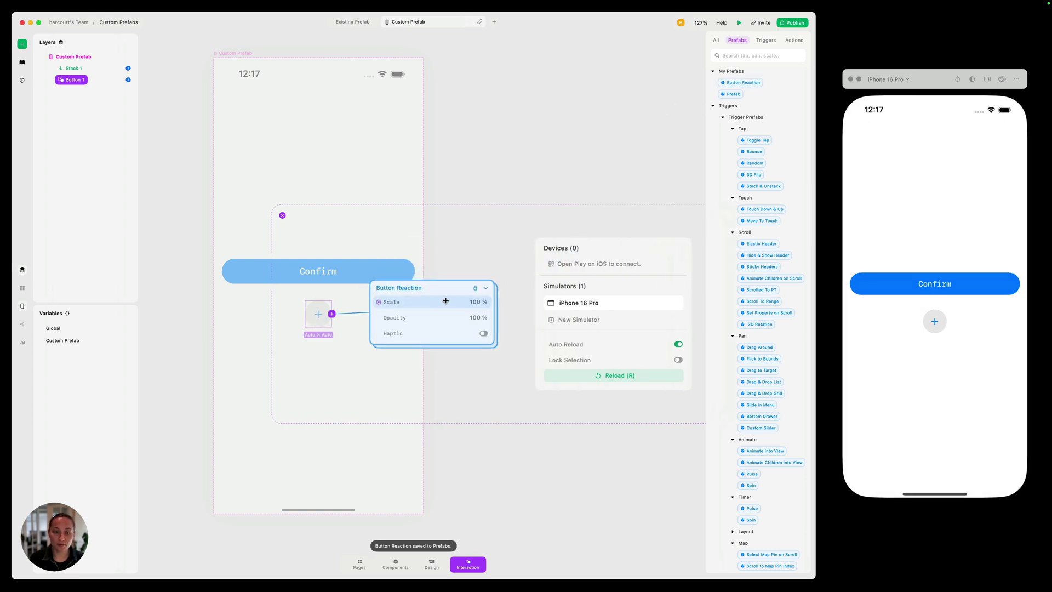
pyautogui.moveTo(445, 301); pyautogui.dragTo(423, 301)
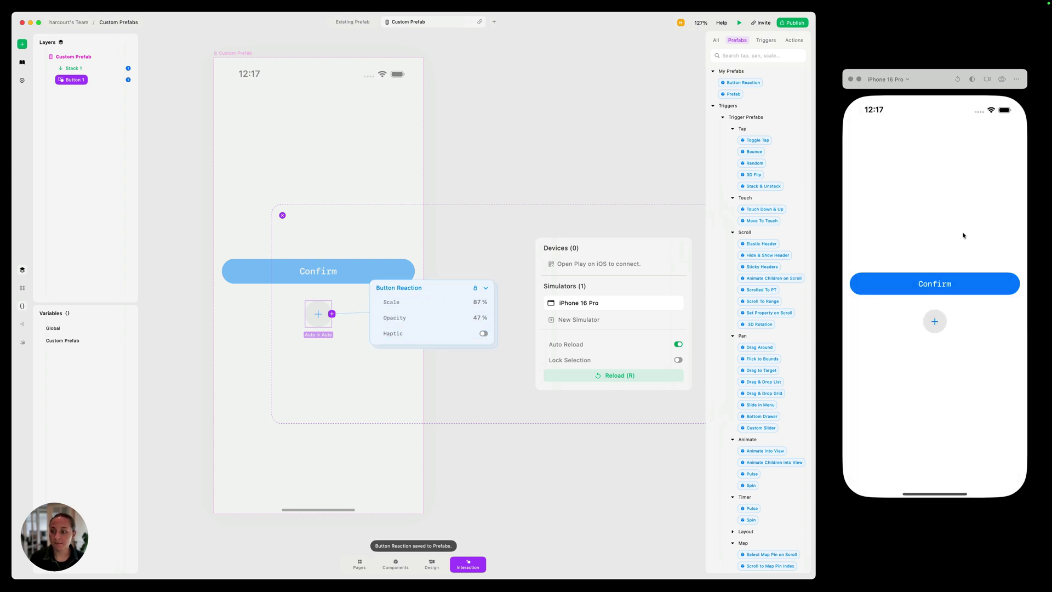
# Test the touch reactions of the plus and Confirm buttons in the simulator
pyautogui.click(938, 323)
pyautogui.click(941, 324)
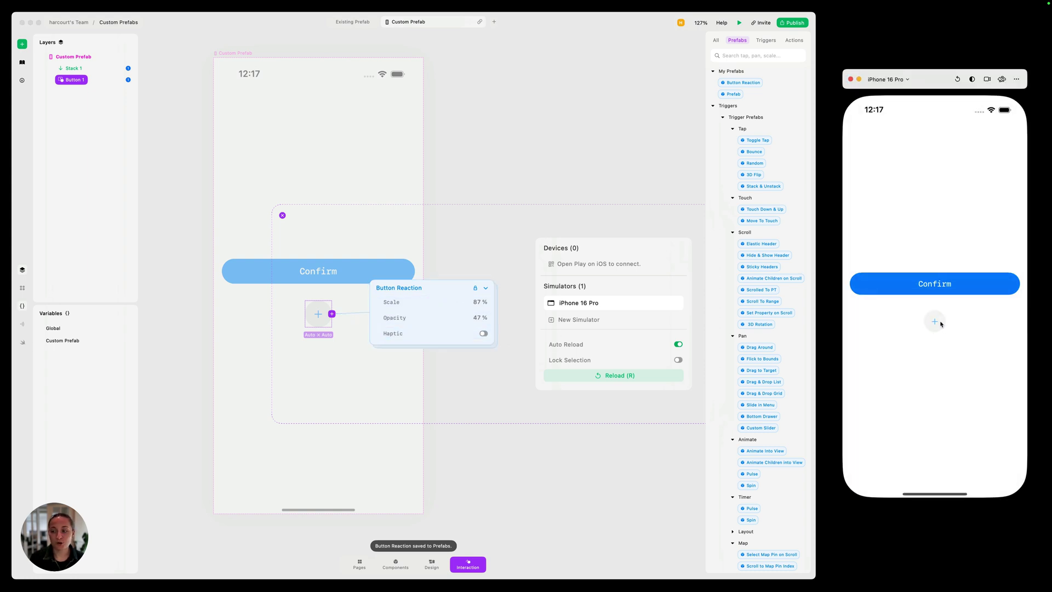
pyautogui.click(941, 323)
pyautogui.click(968, 282)
pyautogui.click(935, 322)
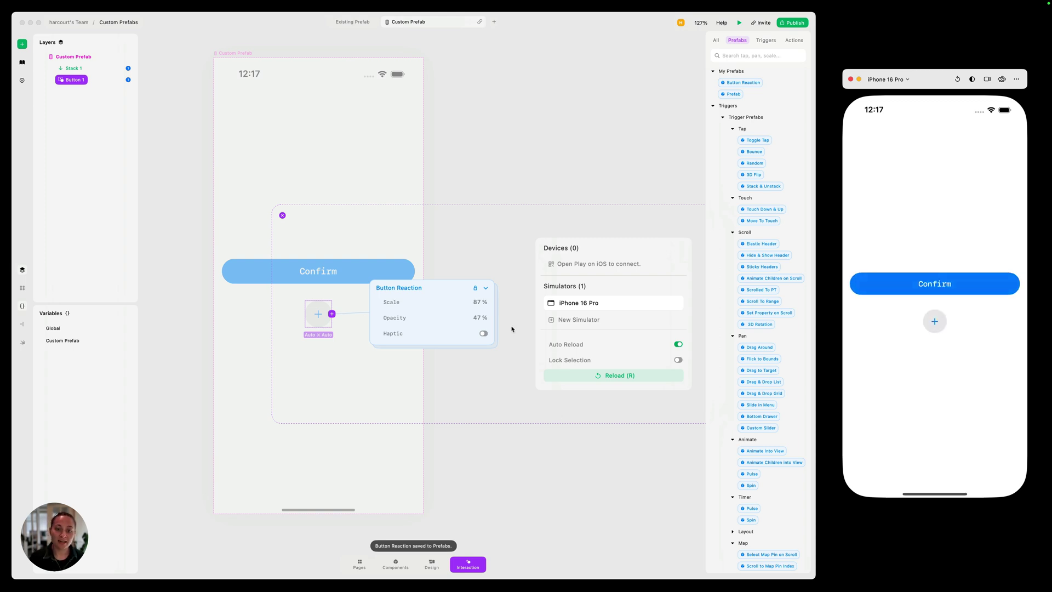
# Open the plus button's Button Reaction prefab, change its Set Haptic action to a Success Notification, and test the button in the simulator
pyautogui.click(475, 288)
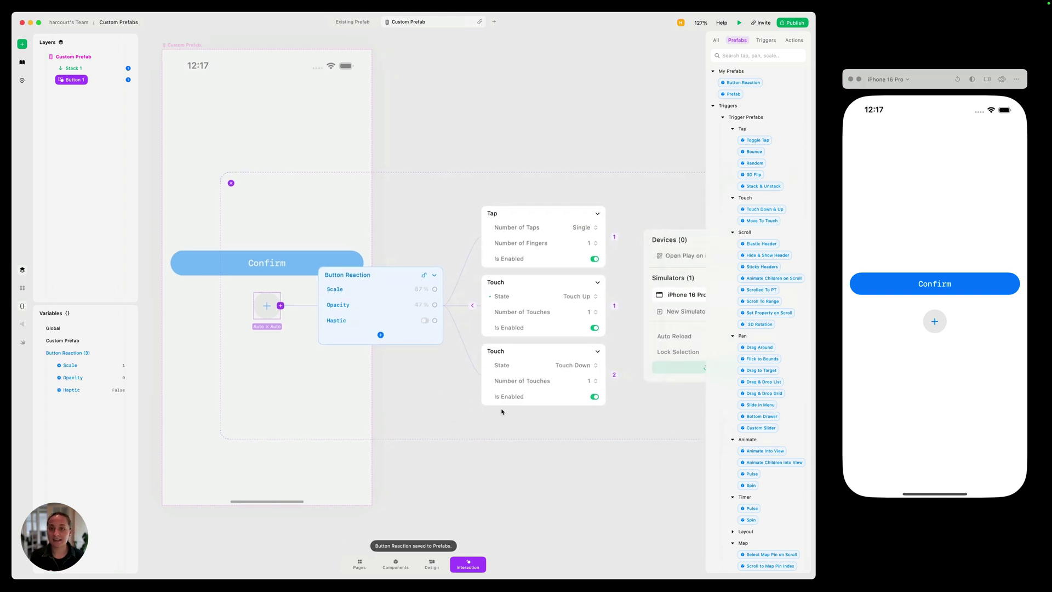
pyautogui.click(575, 281)
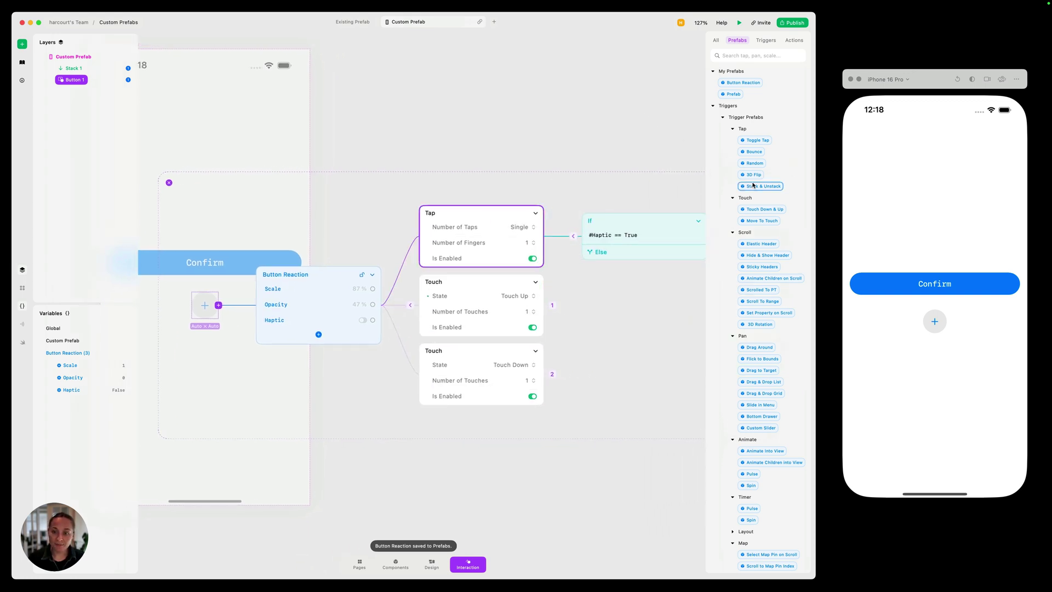
pyautogui.click(638, 222)
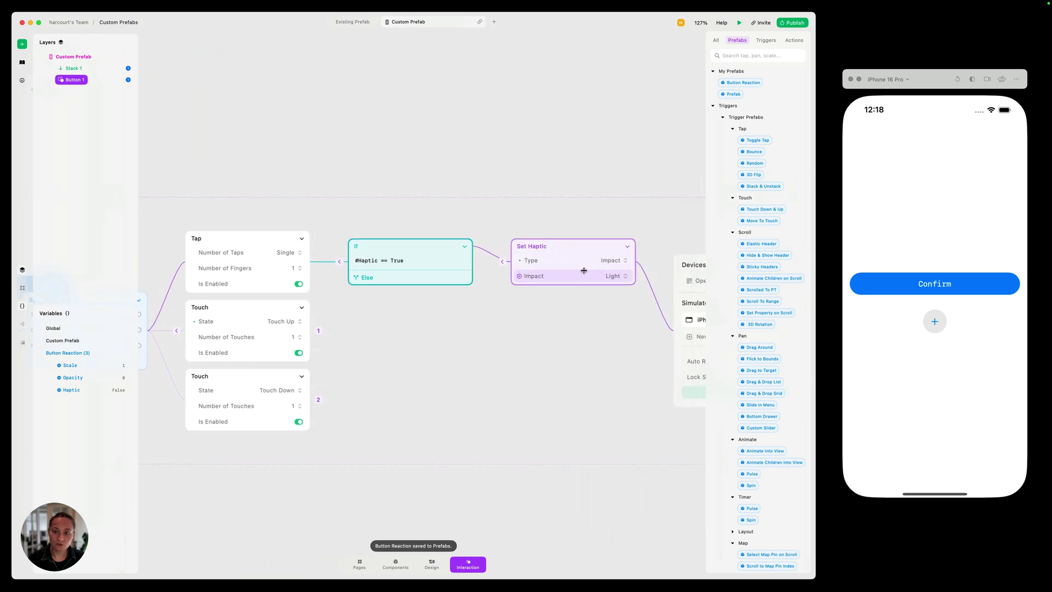
pyautogui.moveTo(550, 263); pyautogui.dragTo(588, 261)
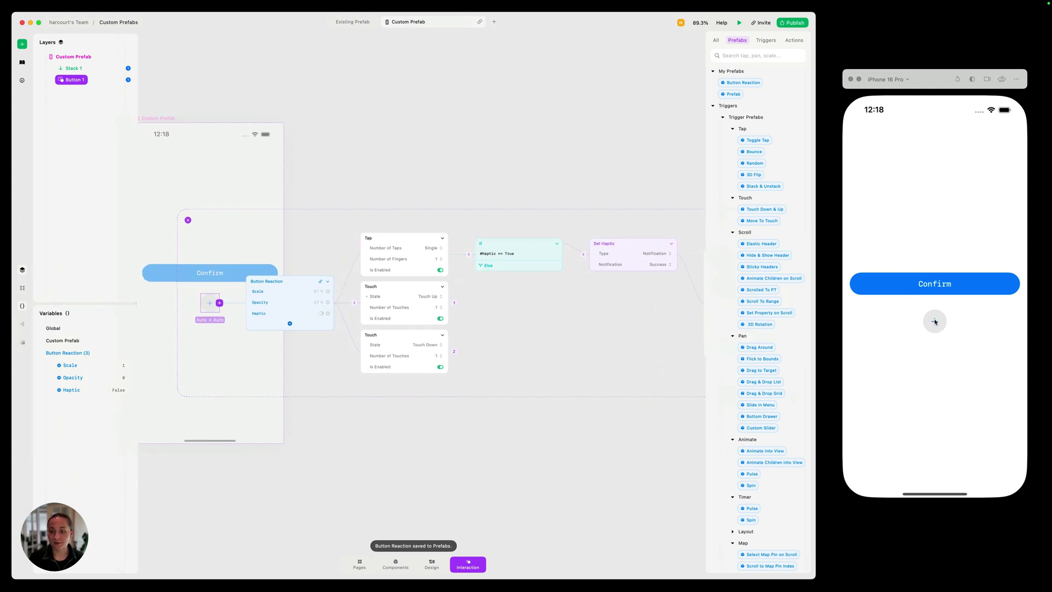
pyautogui.click(935, 322)
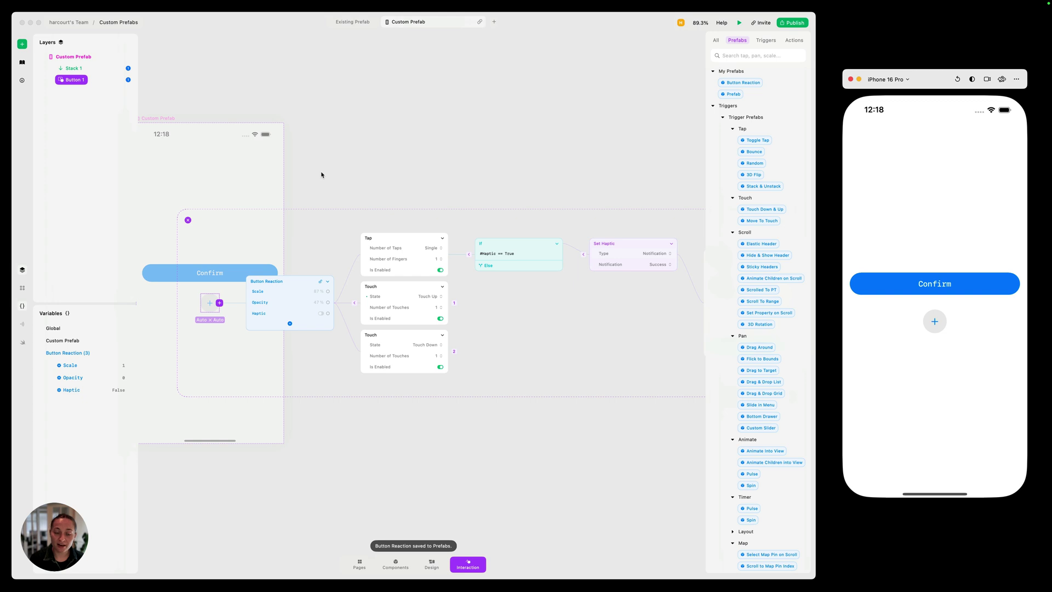
# Close the plus button's Button Reaction prefab and review the actions available for it, leaving without choosing one
pyautogui.click(297, 284)
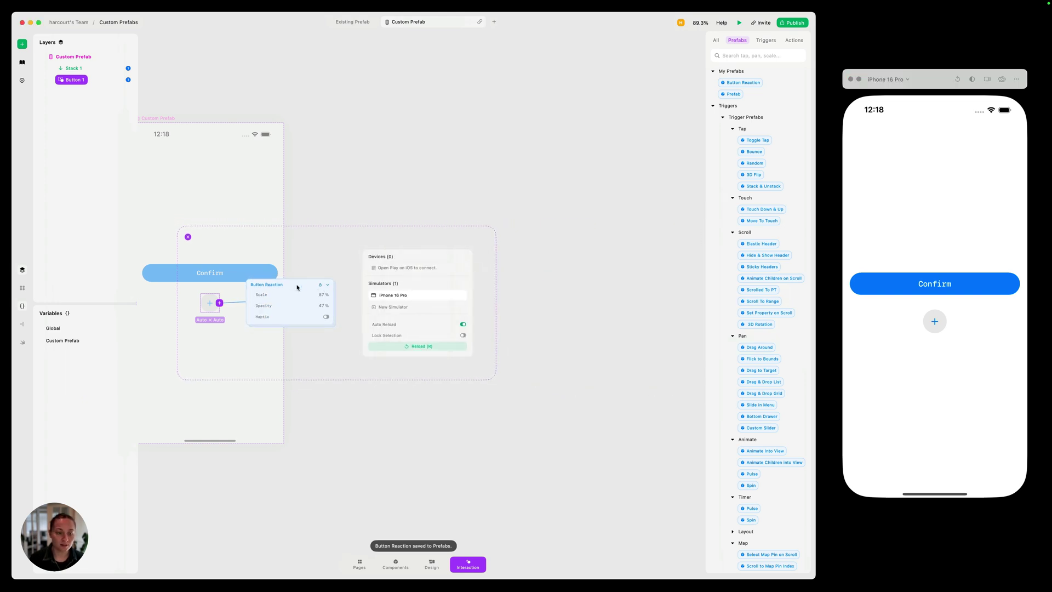
pyautogui.rightClick(297, 285)
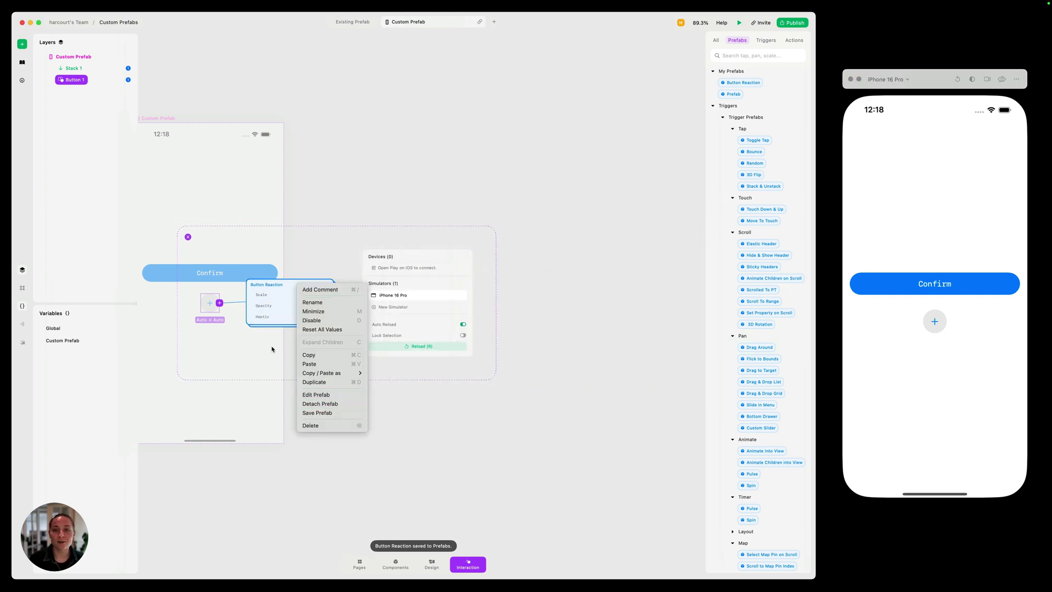
pyautogui.click(472, 365)
pyautogui.hscroll(-5, 472, 365)
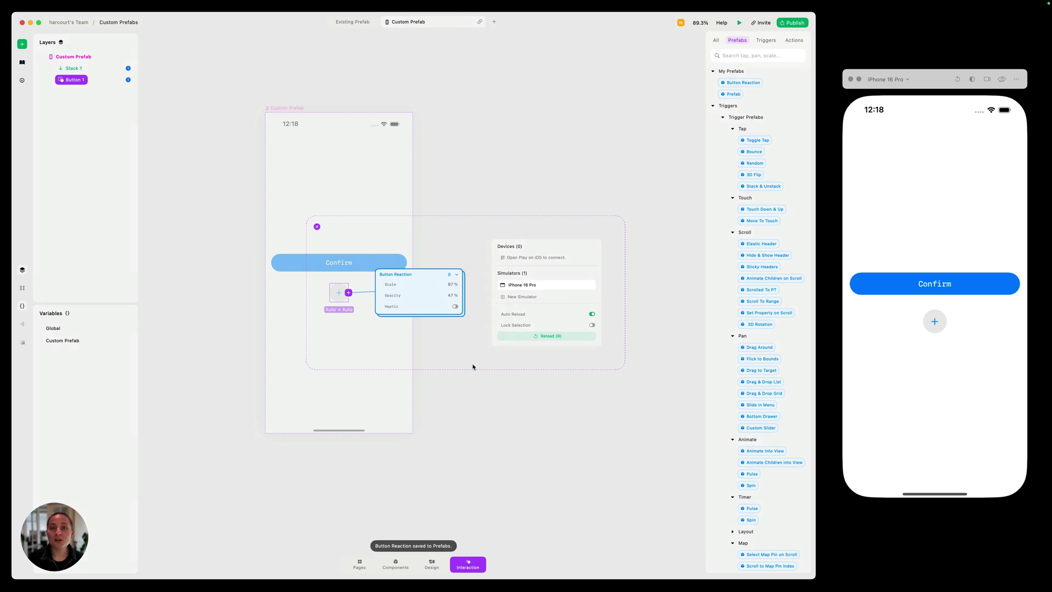
# Go to the Existing Prefab page, open its Drag & Drop List prefab and expand all its triggers to examine the logic
pyautogui.click(356, 22)
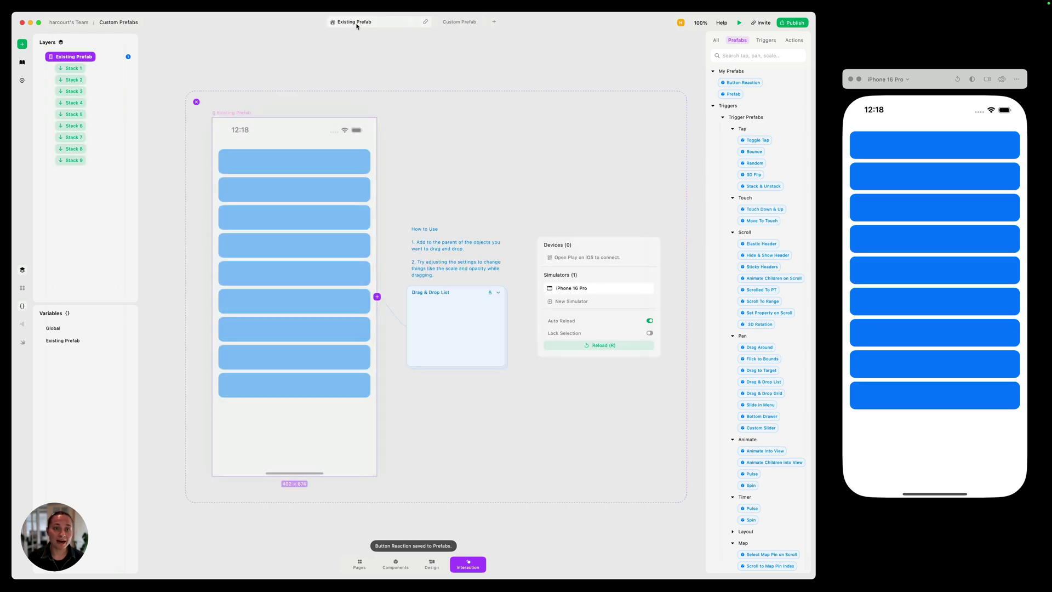
pyautogui.click(492, 295)
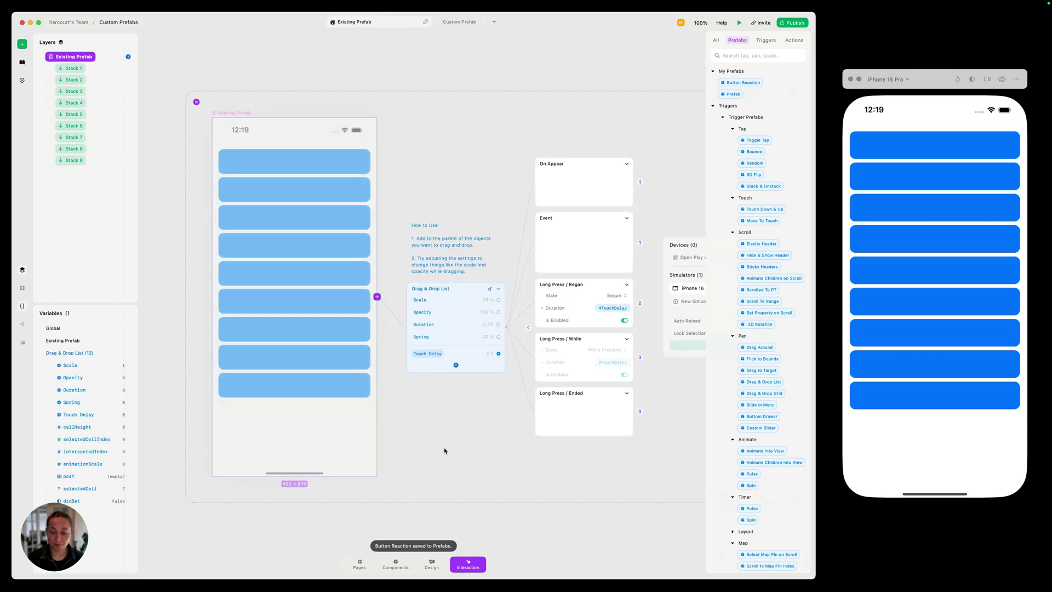
pyautogui.moveTo(601, 473); pyautogui.dragTo(563, 141)
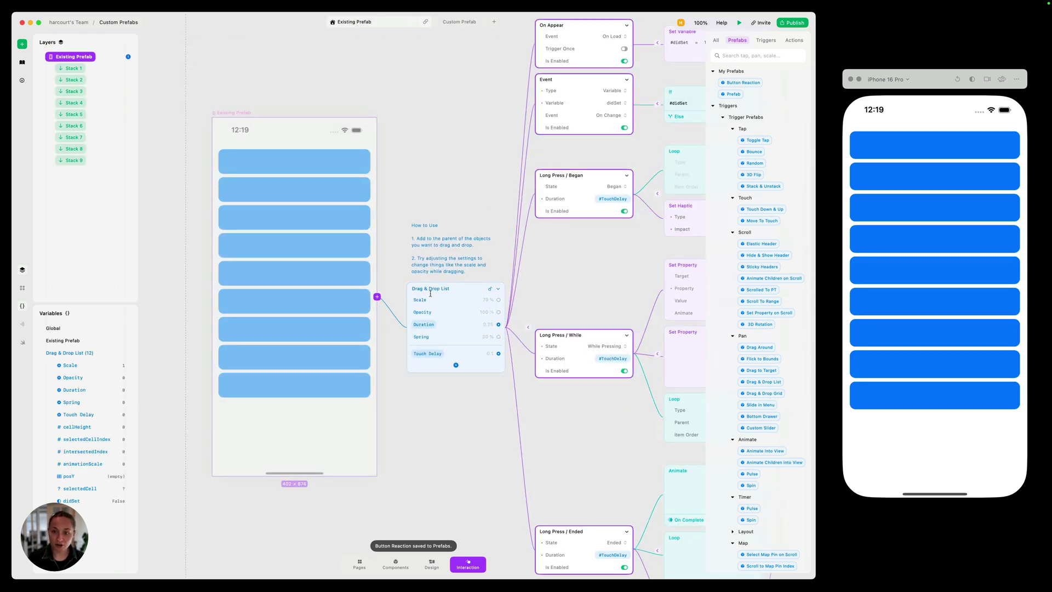
# Expand all actions in the Drag & Drop List prefab, examine its full logic without the interface, and close the prefab
pyautogui.hotkey('shift', '1')
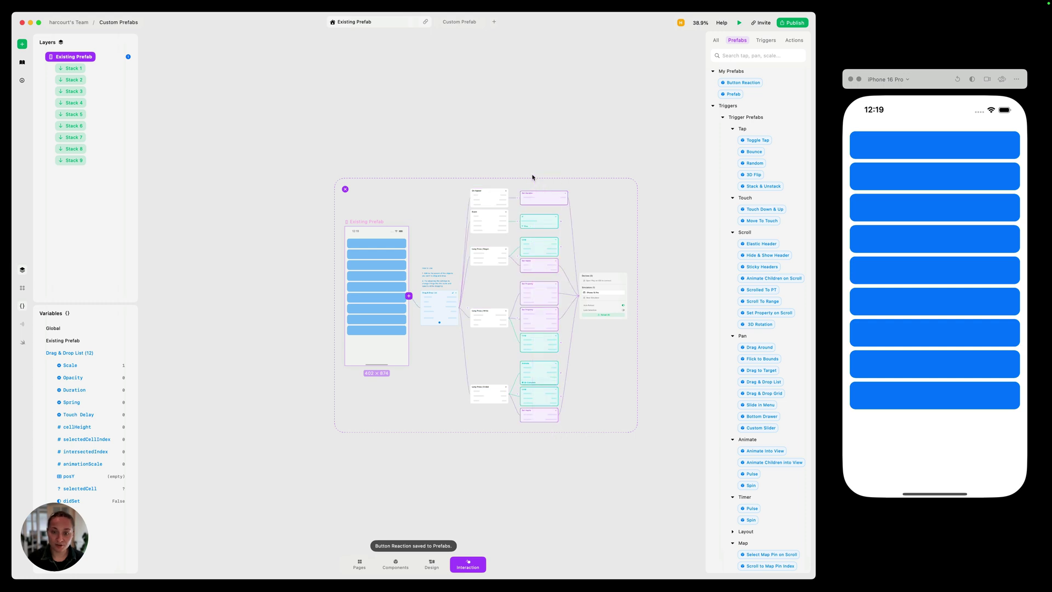
pyautogui.moveTo(590, 448); pyautogui.dragTo(556, 141)
pyautogui.press('super+backslash')
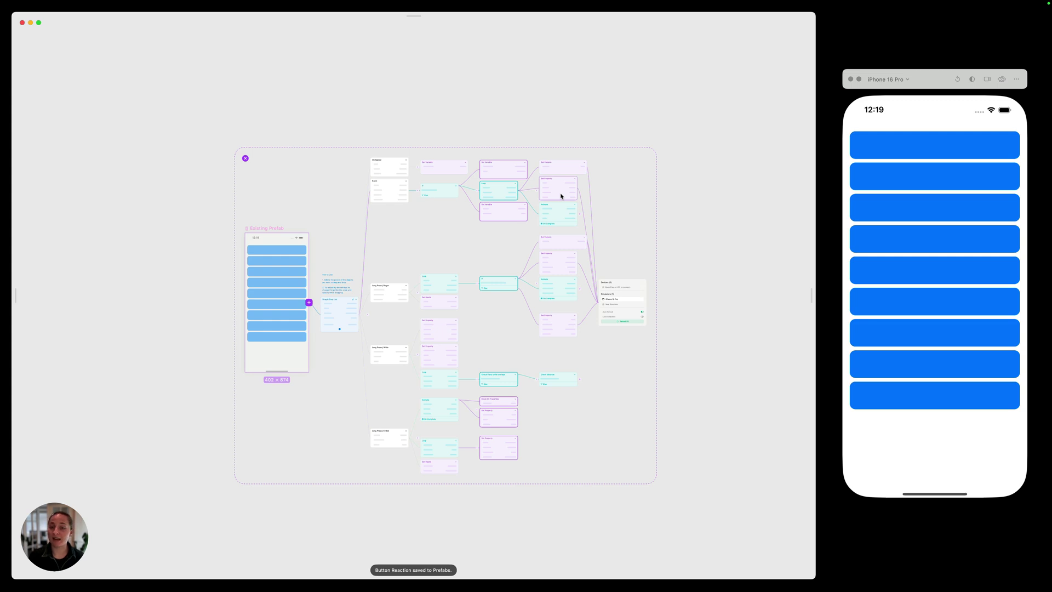
pyautogui.click(353, 302)
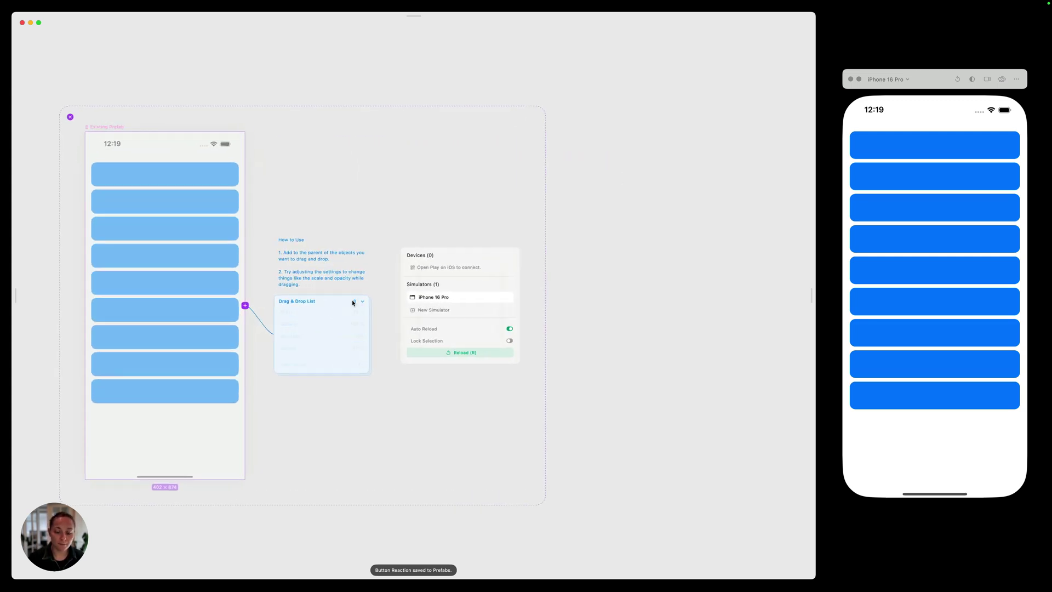
pyautogui.press('super+backslash')
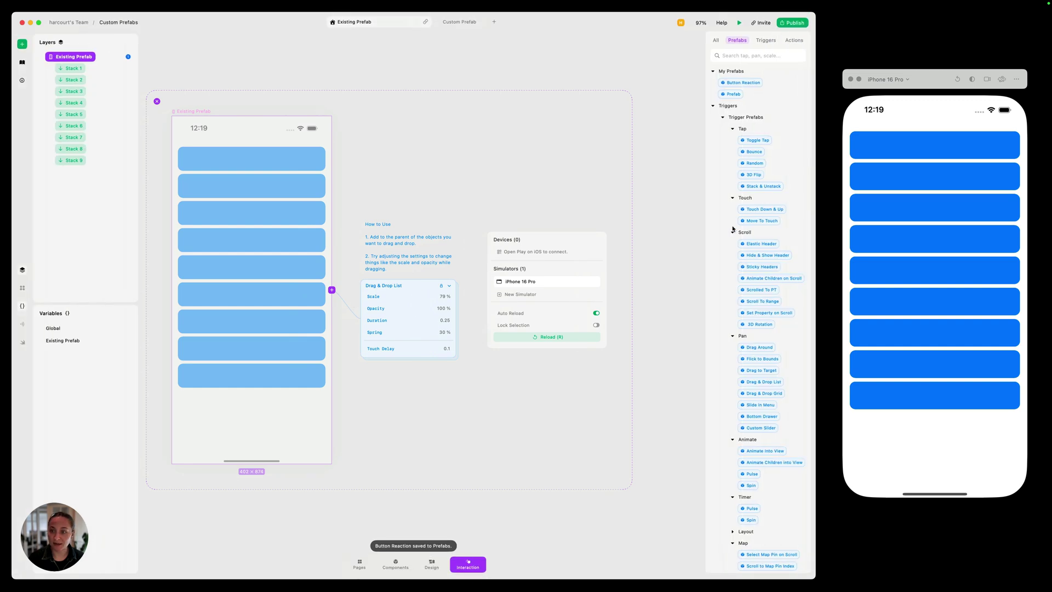
# Replace the Existing Prefab page's Drag & Drop List prefab with Drag & Drop Grid and test dragging a tile in the simulator
pyautogui.scroll(-3, 771, 340)
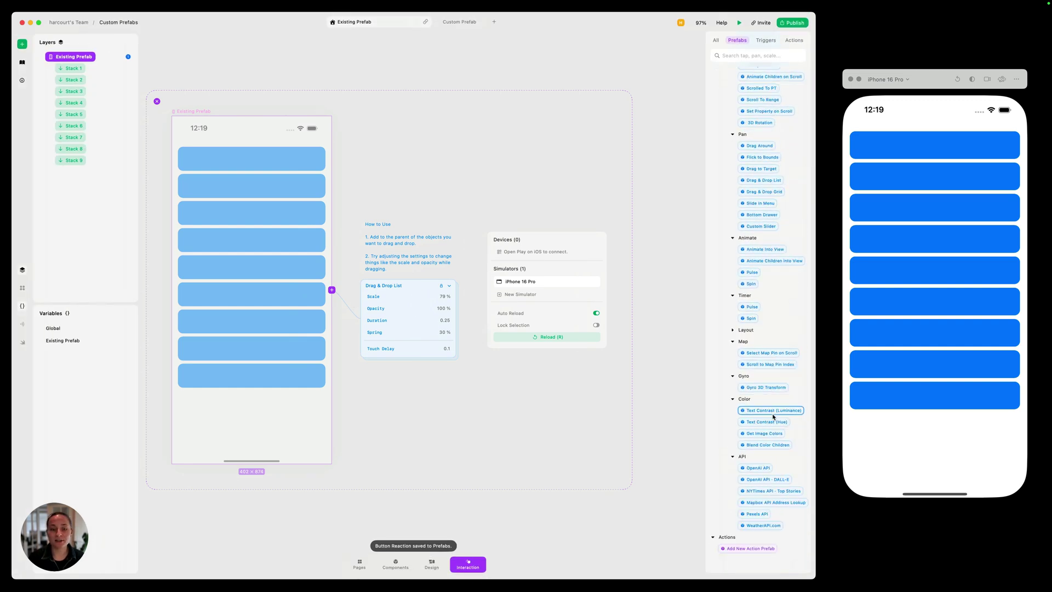
pyautogui.scroll(3, 775, 411)
pyautogui.click(408, 285)
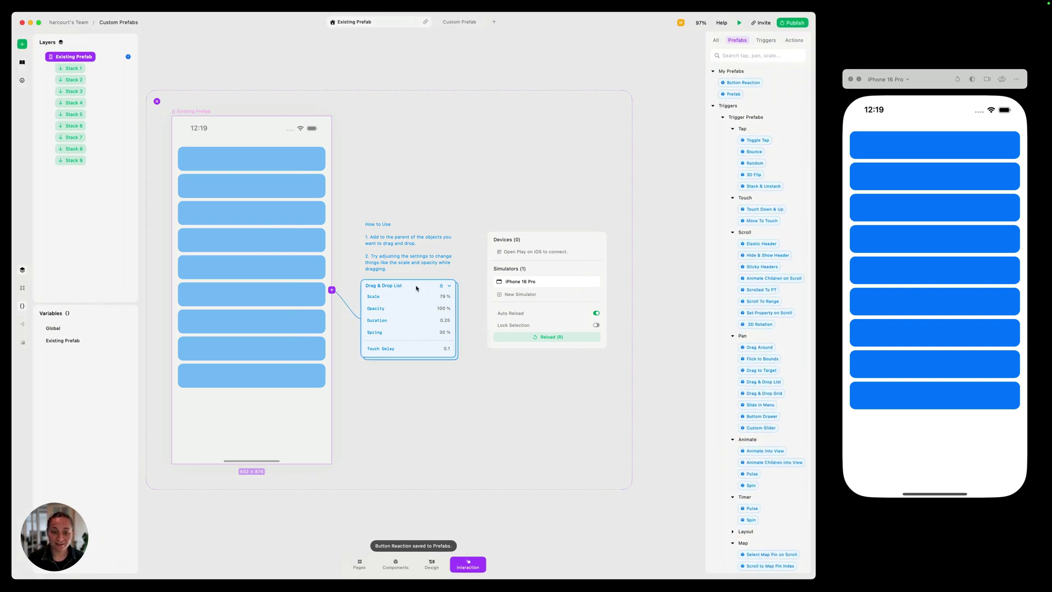
pyautogui.press('BackSpace')
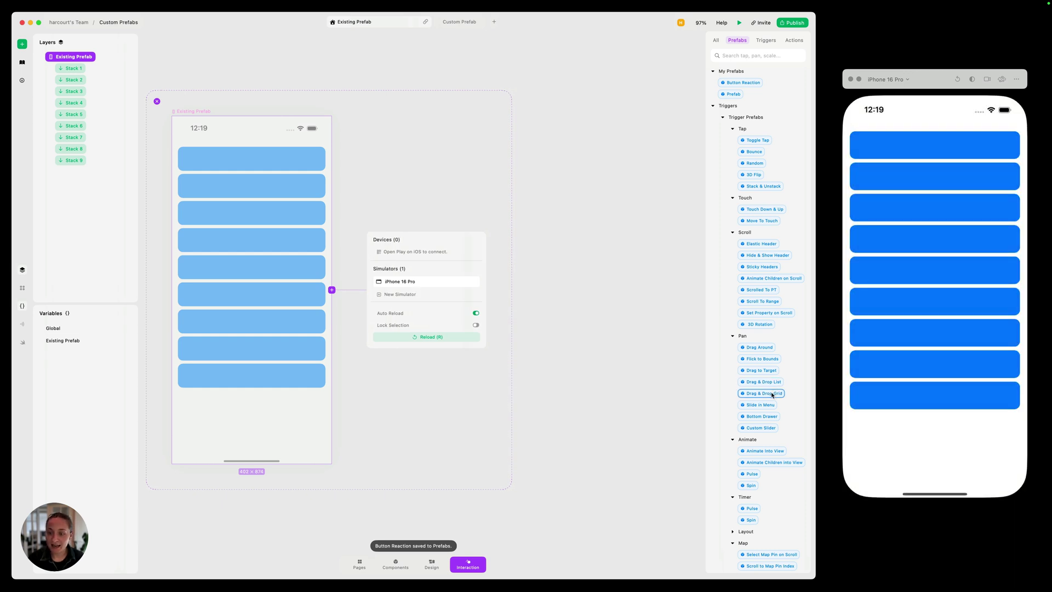
pyautogui.moveTo(766, 393); pyautogui.dragTo(252, 363)
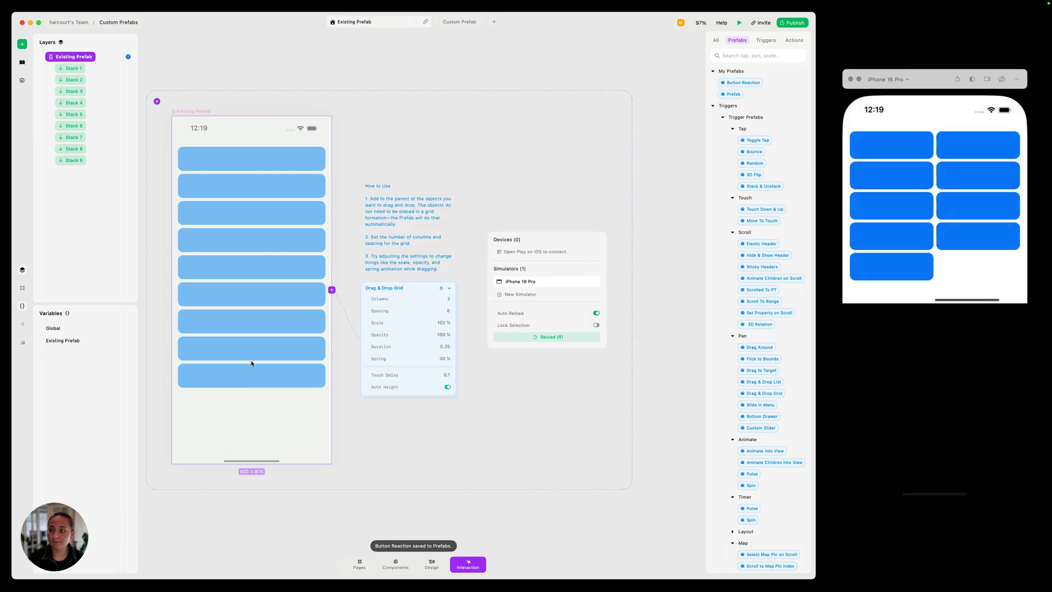
pyautogui.moveTo(904, 223); pyautogui.dragTo(932, 145)
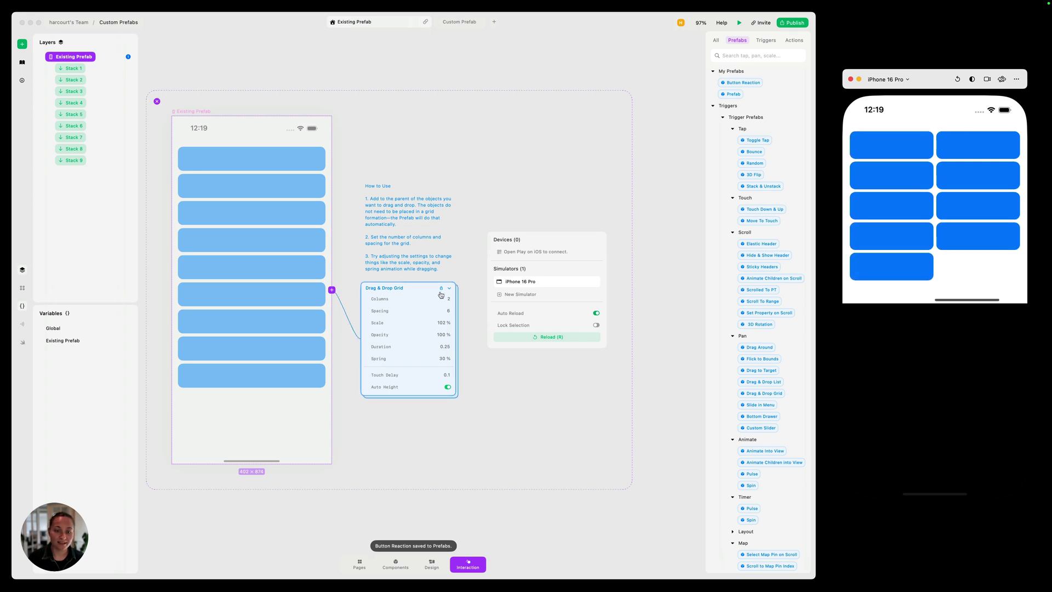
# Open the Drag & Drop Grid prefab, expand its triggers to examine the logic, and remove the prefab from the page
pyautogui.click(441, 289)
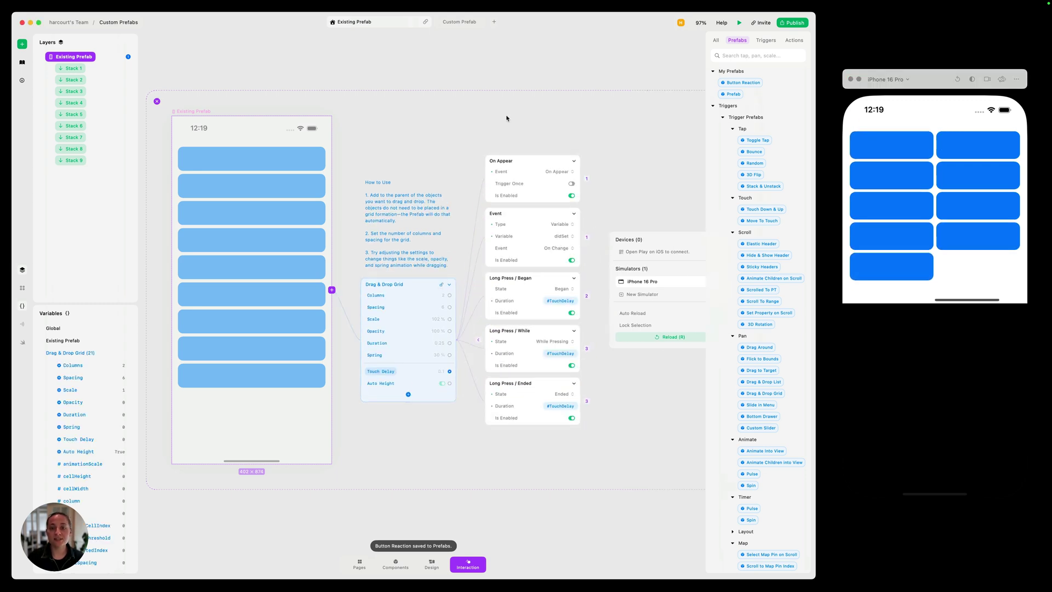
pyautogui.moveTo(507, 115); pyautogui.dragTo(569, 435)
pyautogui.scroll(-5, 534, 457)
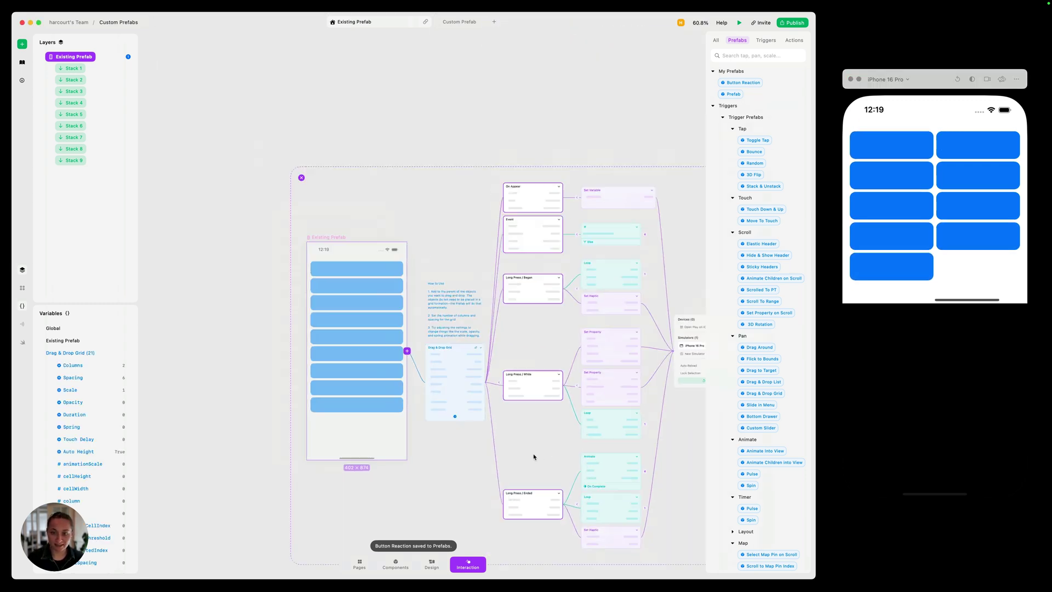
pyautogui.scroll(5, 533, 457)
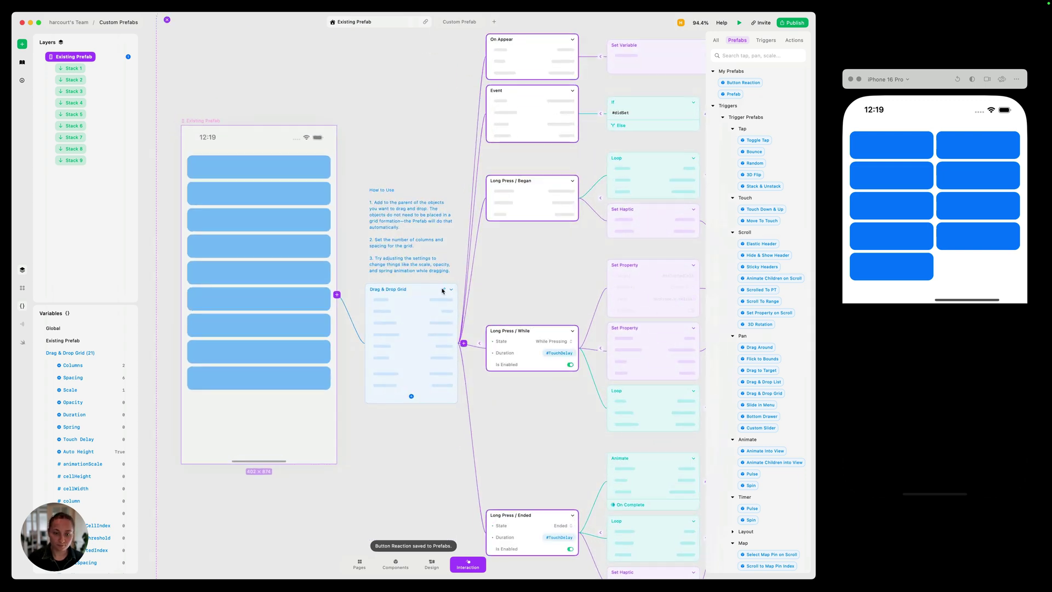
pyautogui.click(419, 299)
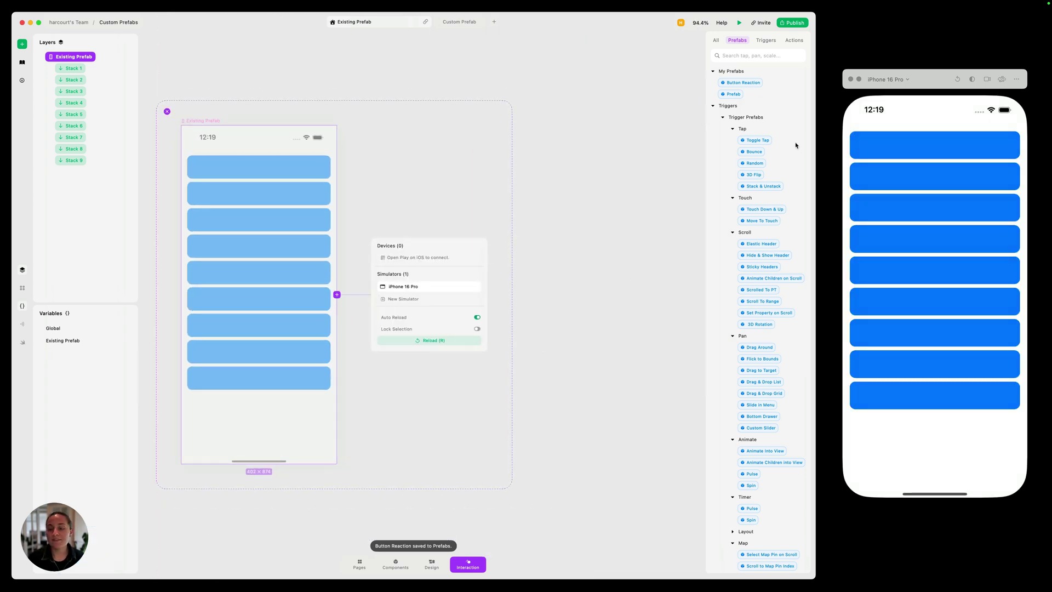
# Add the existing OpenAI API prefab to the Existing Prefab page
pyautogui.scroll(-4, 750, 277)
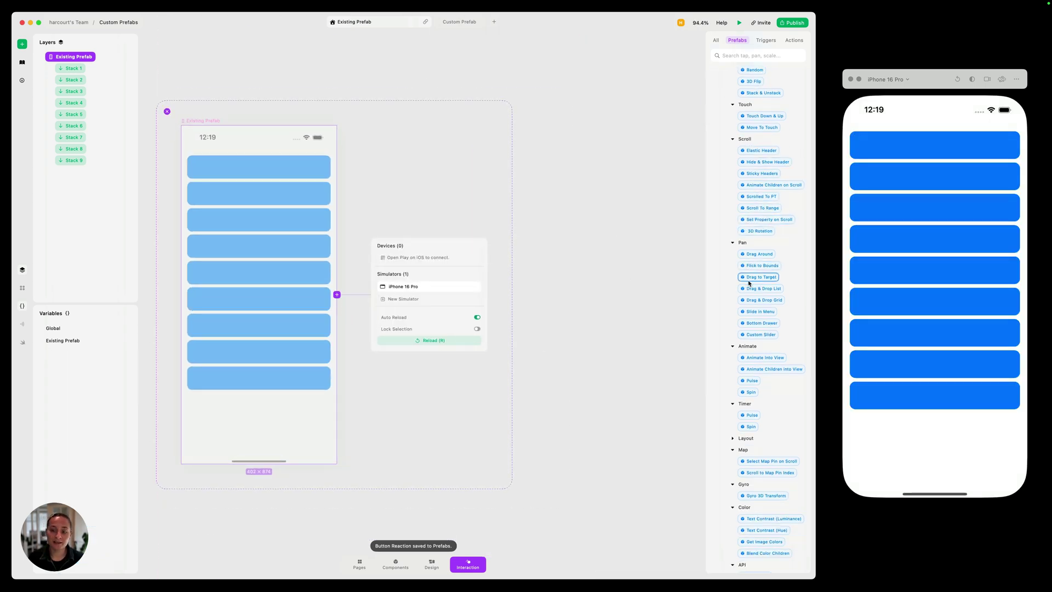
pyautogui.scroll(-8, 749, 282)
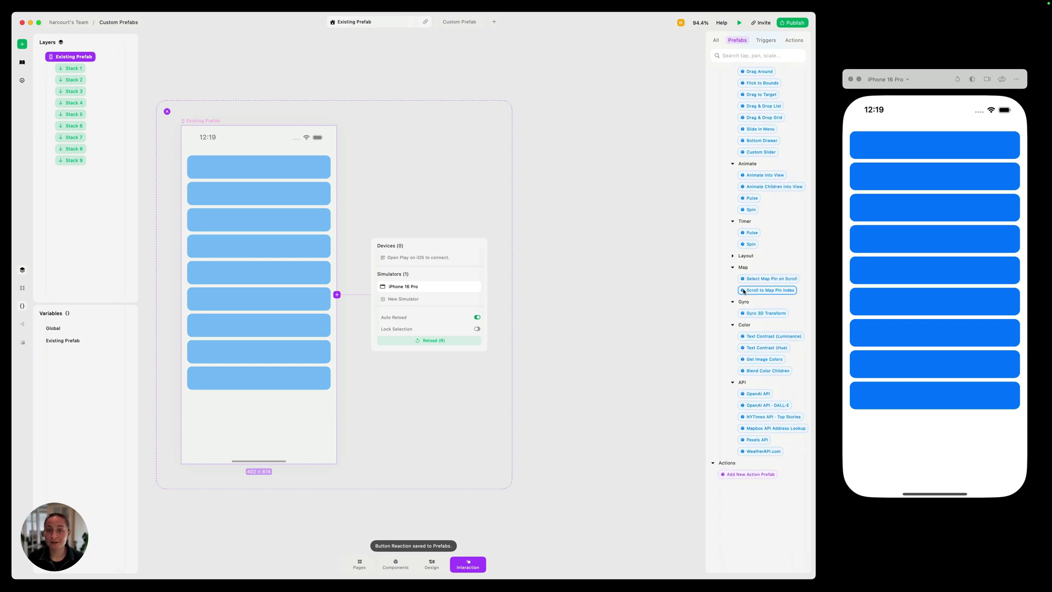
pyautogui.click(758, 393)
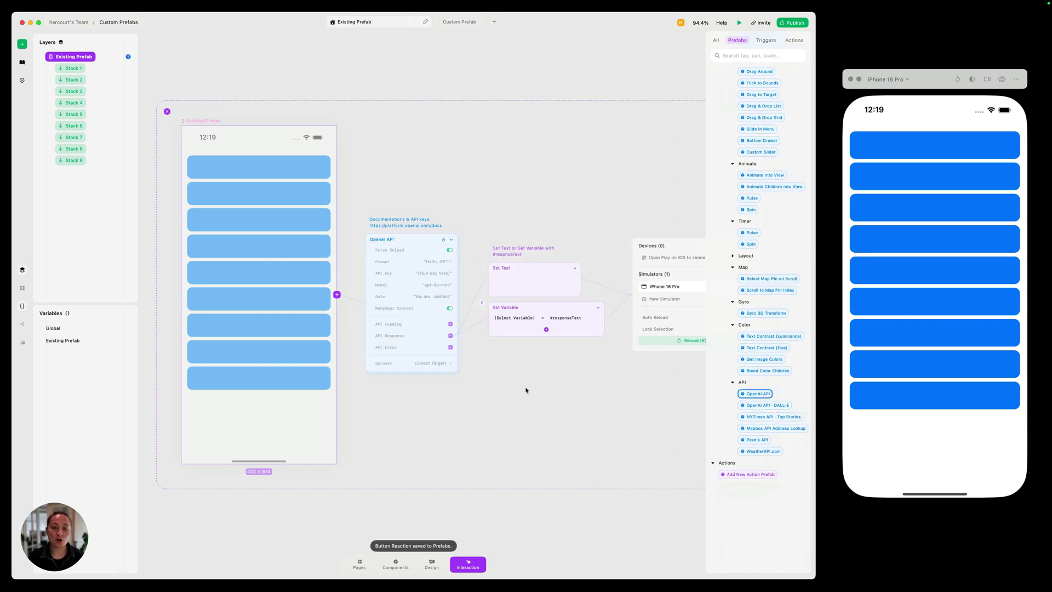